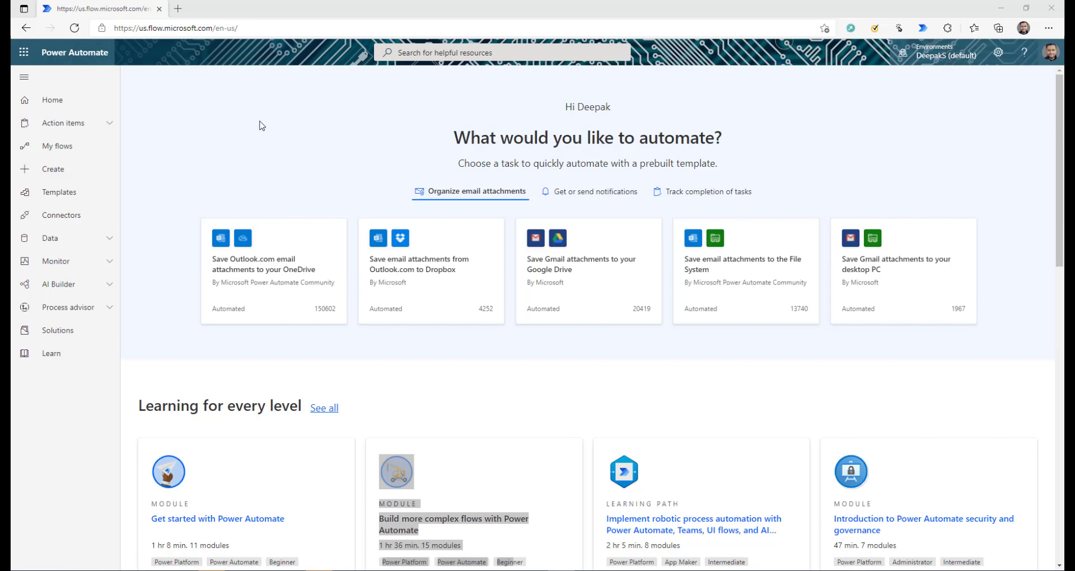
# Step: Create a solution named Reusable Flow Demo with the default publisher for org4d94bcf1
pyautogui.click(73, 334)
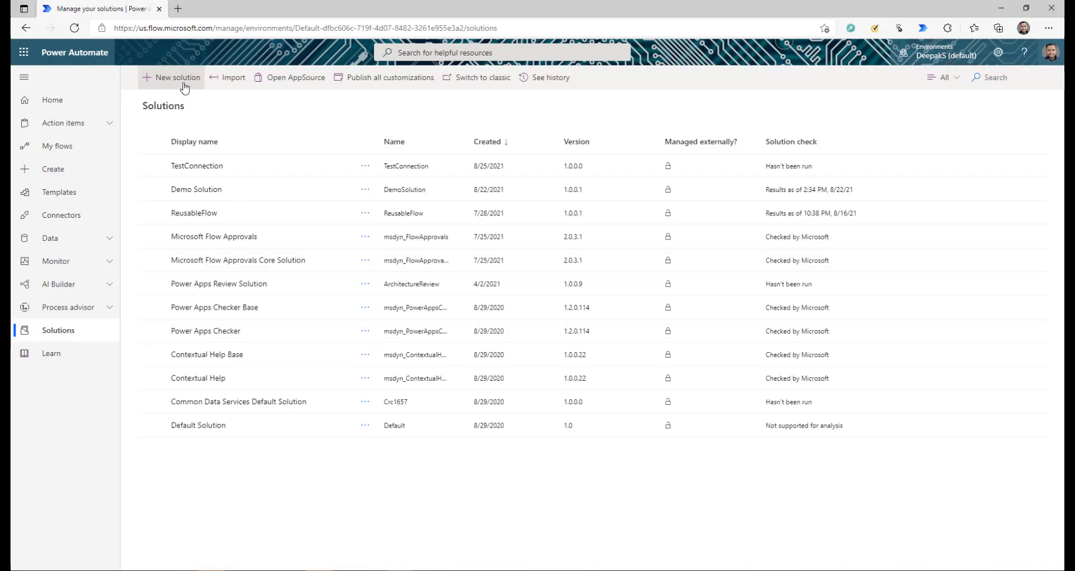
pyautogui.click(185, 87)
pyautogui.click(937, 126)
pyautogui.write('Reusable Flow Demo')
pyautogui.press('Tab')
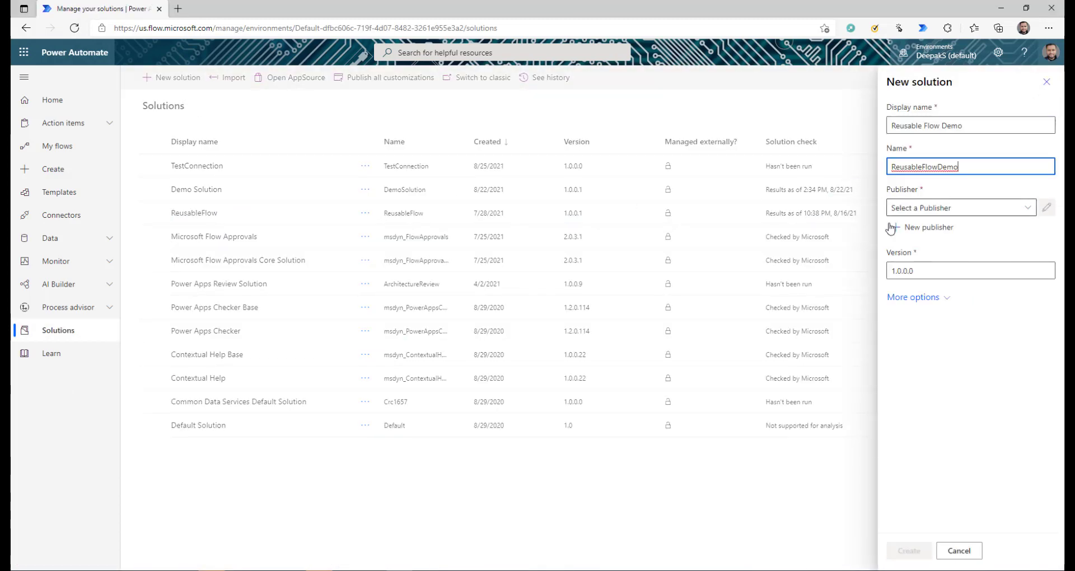
pyautogui.click(1024, 218)
pyautogui.click(934, 245)
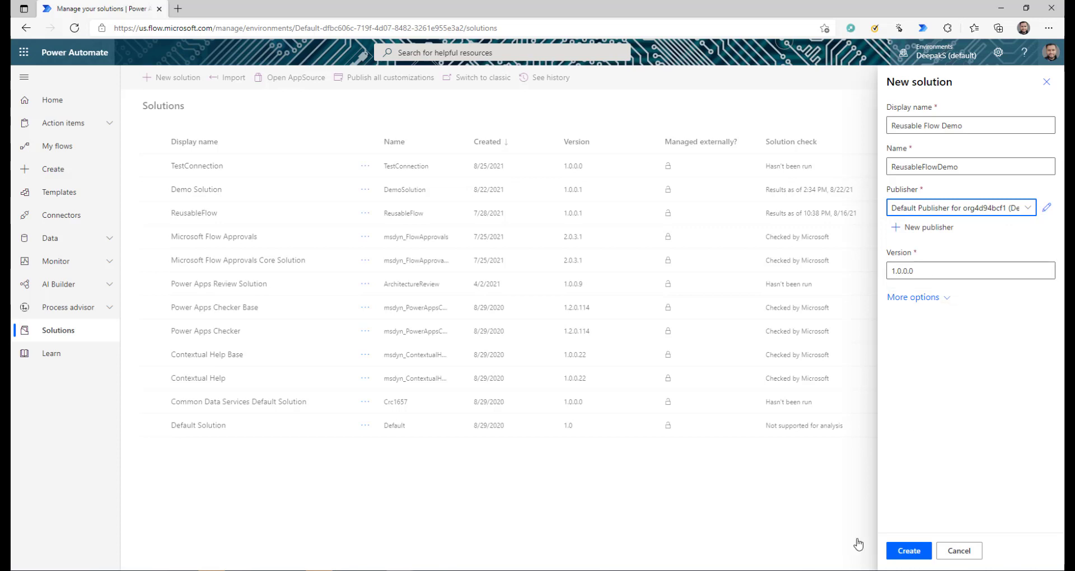
pyautogui.click(909, 551)
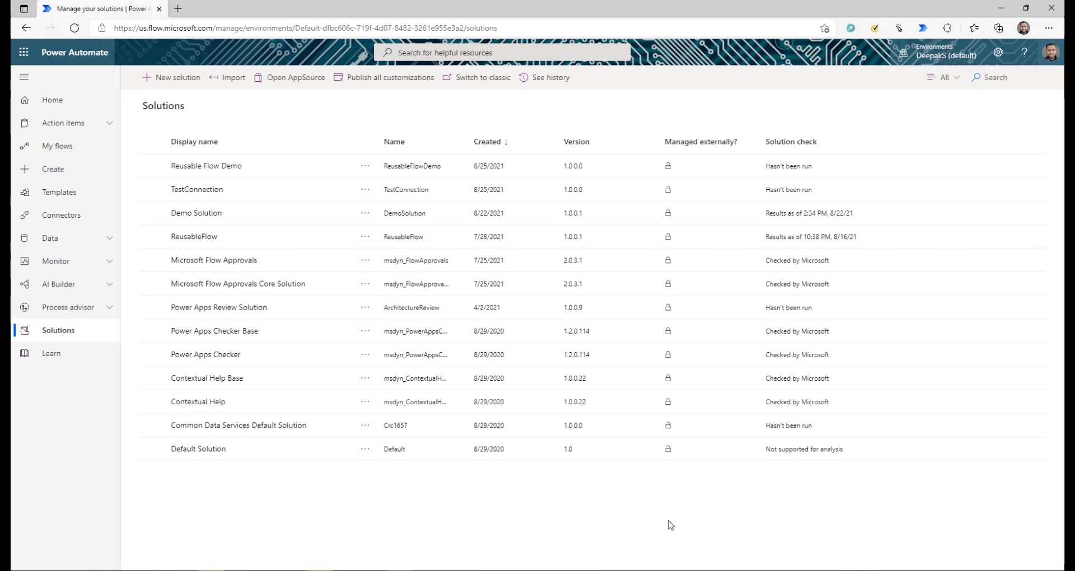
# Step: In the Reusable Flow Demo solution, create a cloud flow named ManagePermission that starts with a manual trigger
pyautogui.click(228, 167)
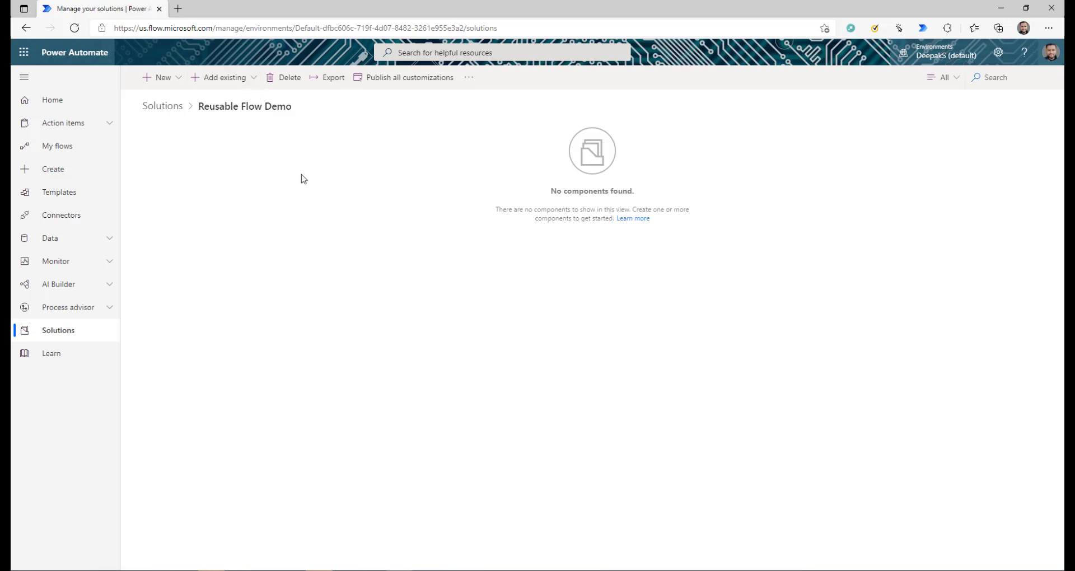
pyautogui.click(179, 78)
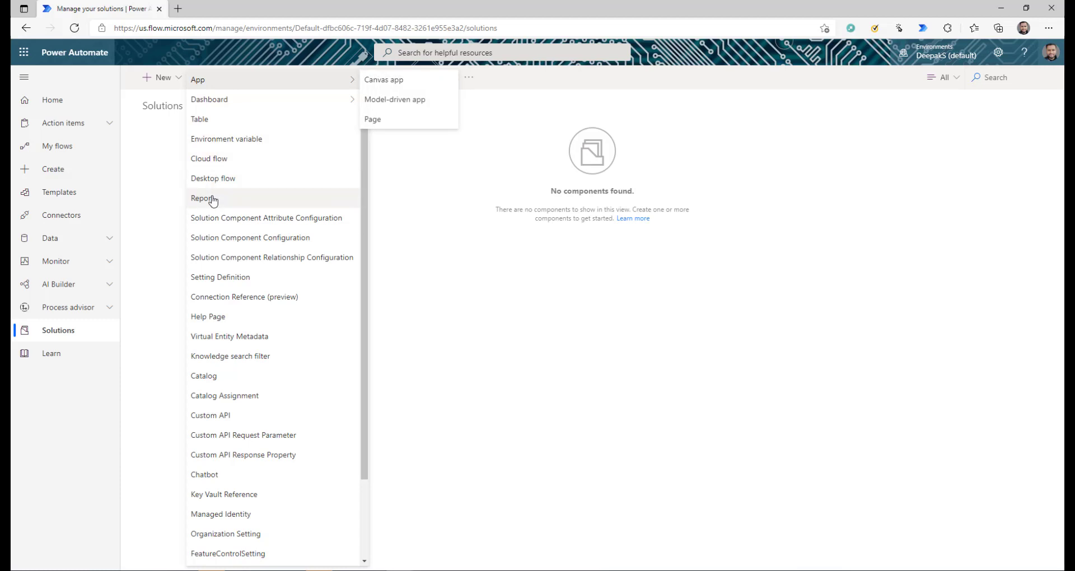
pyautogui.click(247, 79)
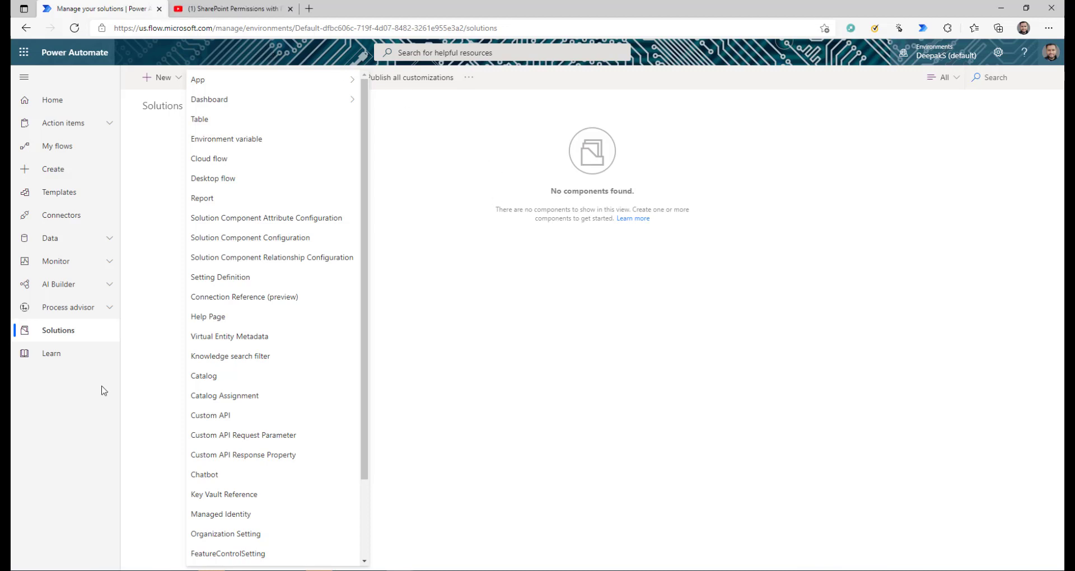
pyautogui.click(232, 11)
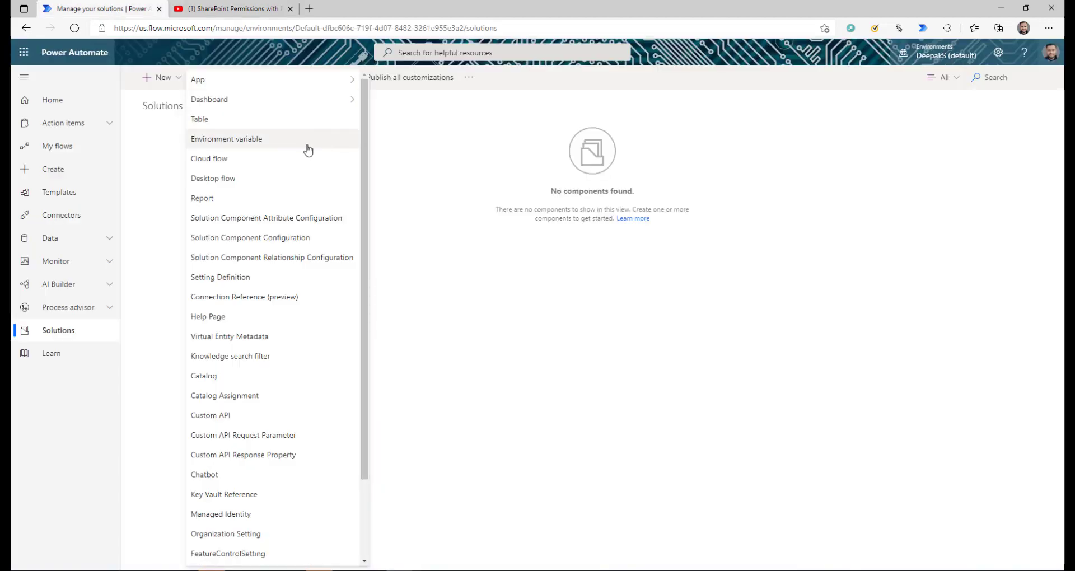
pyautogui.click(226, 162)
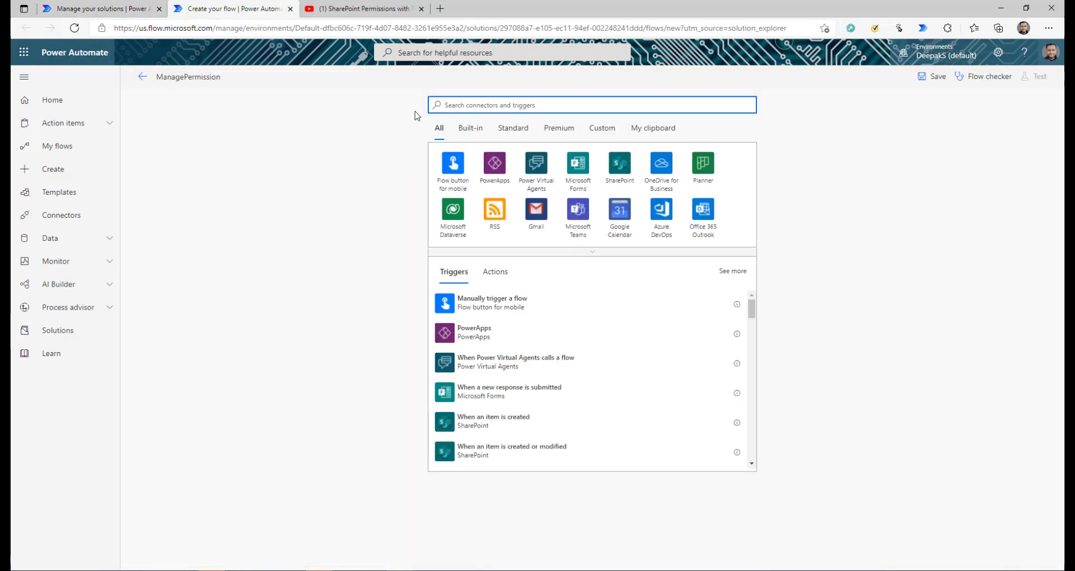
pyautogui.click(453, 168)
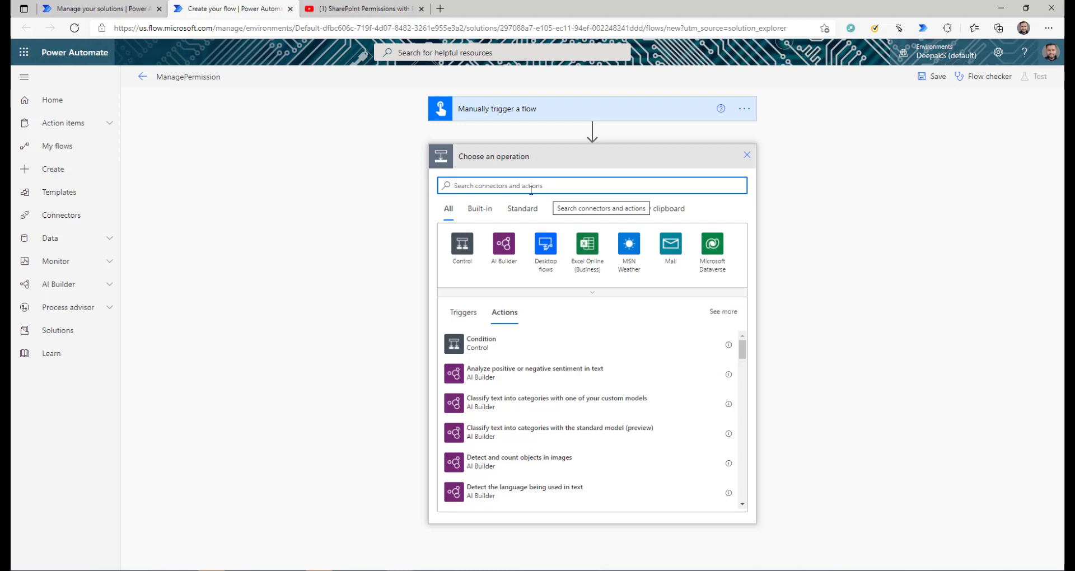
# Step: Add the SharePoint action Send an HTTP request to SharePoint below the trigger
pyautogui.write('share')
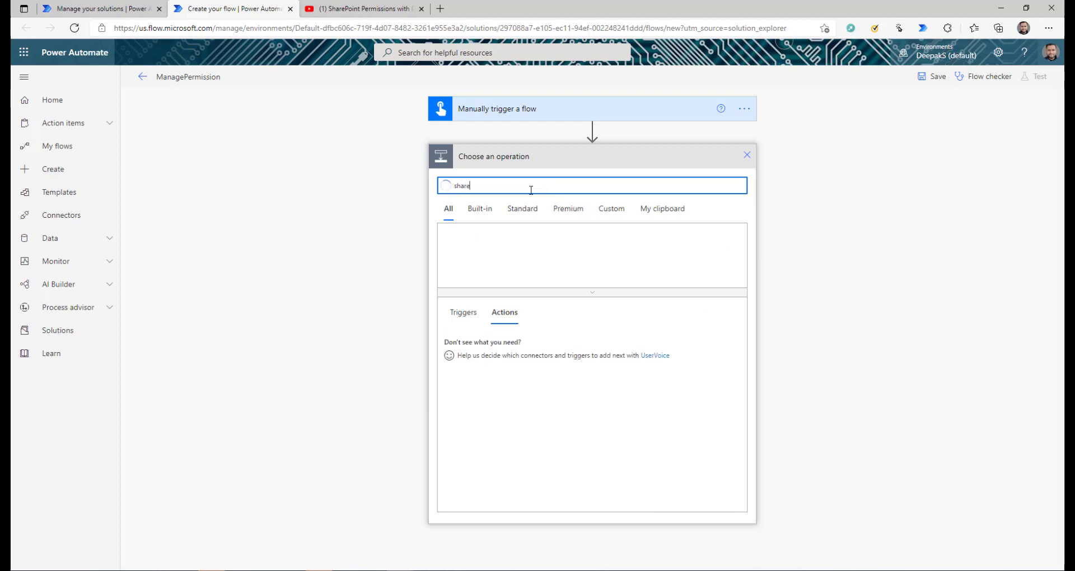
pyautogui.click(610, 278)
pyautogui.scroll(-10, 576, 341)
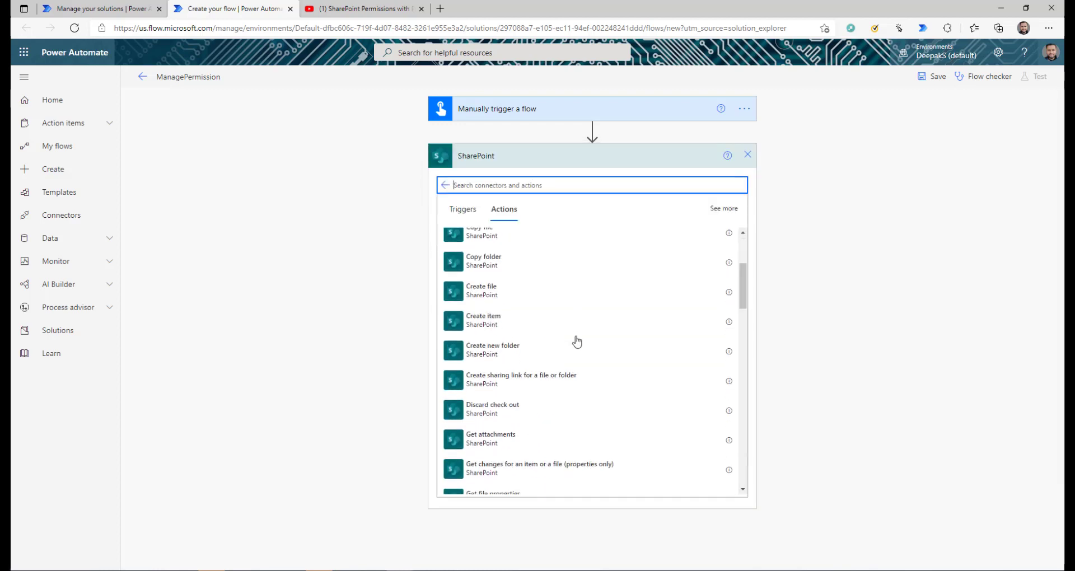
pyautogui.scroll(-3, 595, 370)
pyautogui.click(594, 370)
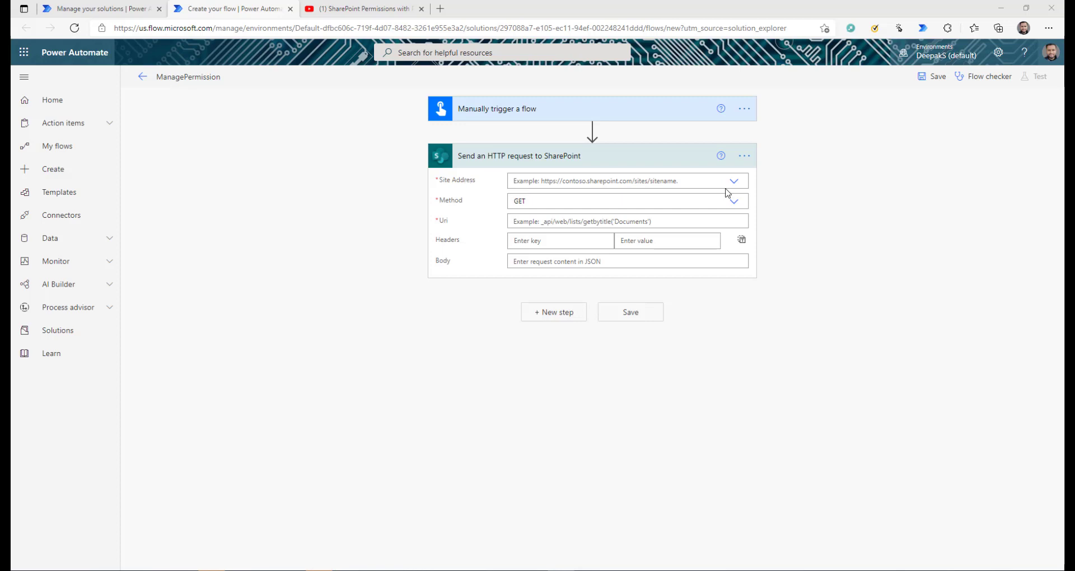
# Step: Add text inputs SiteUrl, ListName and Recipients and a number input ItemId to the manual trigger
pyautogui.click(567, 115)
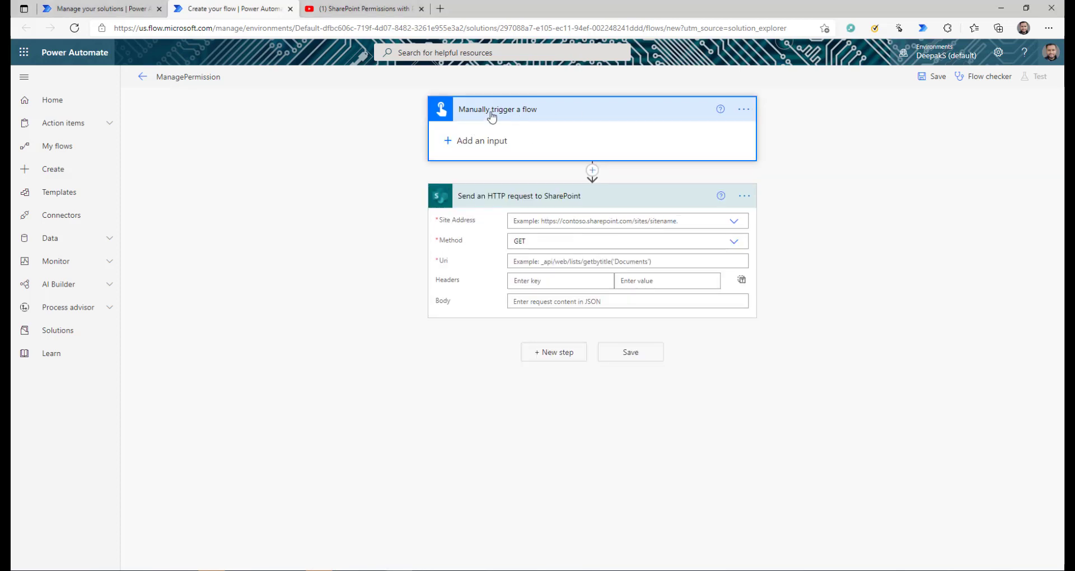
pyautogui.click(501, 142)
pyautogui.click(465, 174)
pyautogui.click(495, 130)
pyautogui.press('BackSpace')
pyautogui.press('BackSpace')
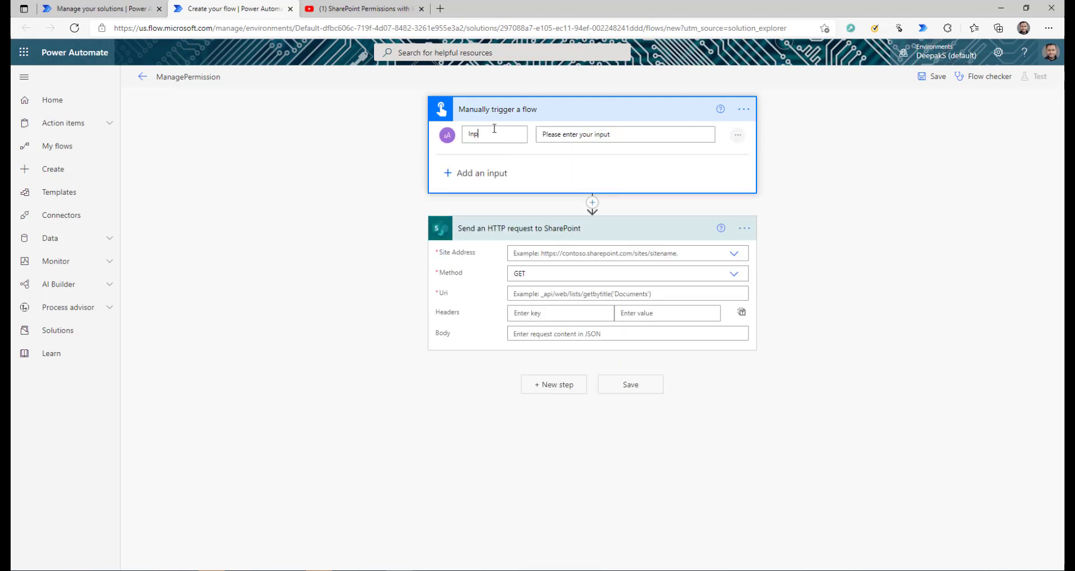
pyautogui.press('BackSpace')
pyautogui.press('BackSpace')
pyautogui.press('BackSpace')
pyautogui.write('Site')
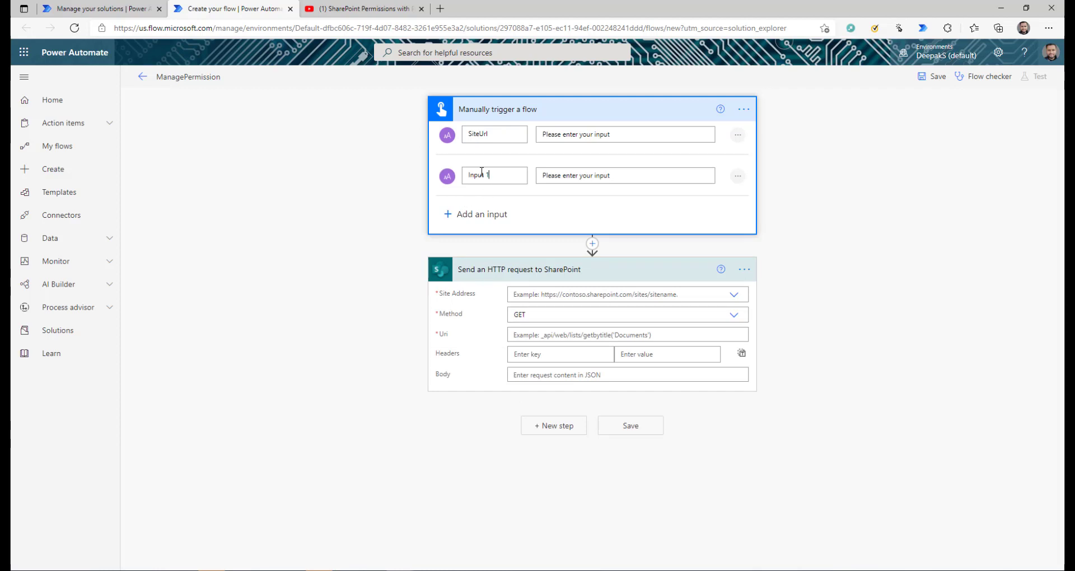
pyautogui.moveTo(501, 175); pyautogui.dragTo(446, 175)
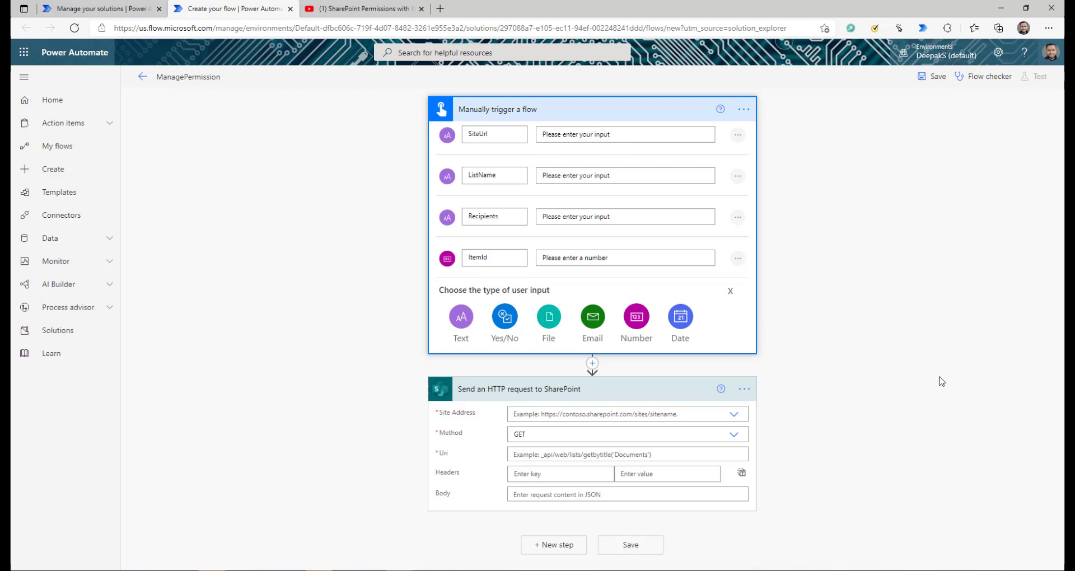
# Step: In the HTTP request action, use the trigger's SiteUrl as a custom site address and set the method to POST
pyautogui.click(730, 418)
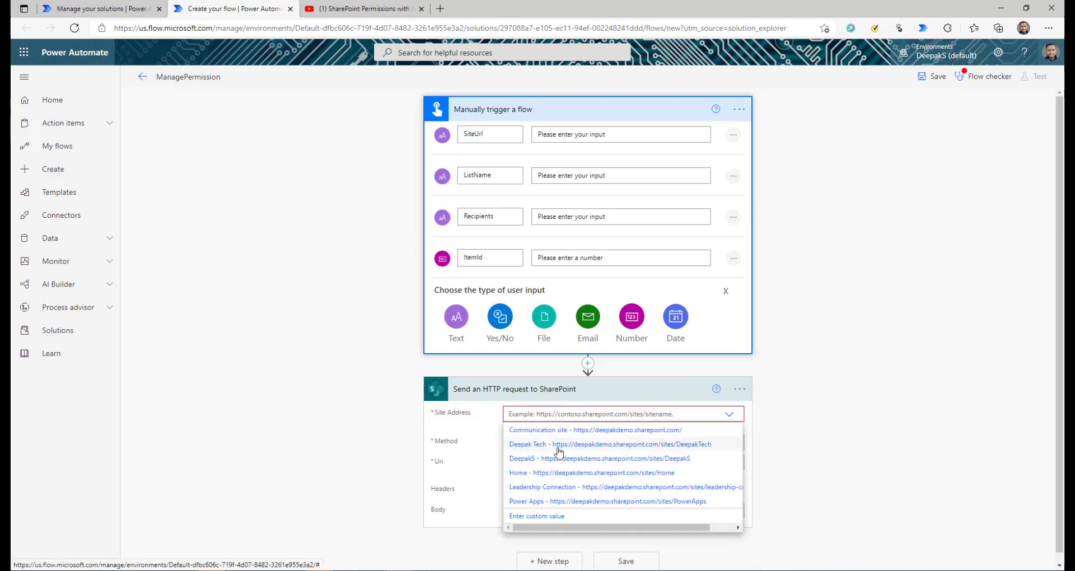
pyautogui.click(549, 514)
pyautogui.scroll(-5, 850, 462)
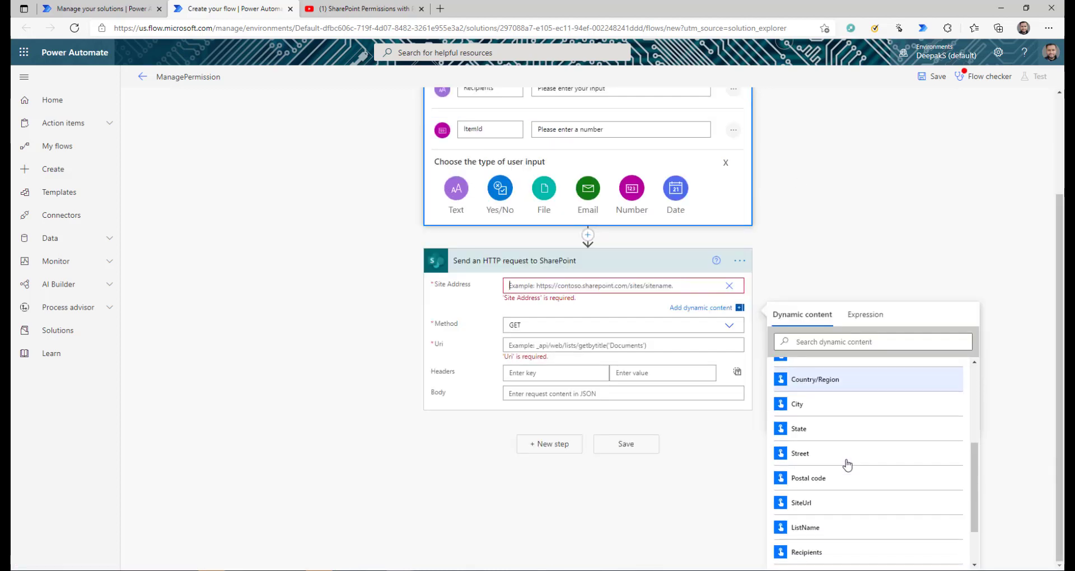
pyautogui.click(835, 435)
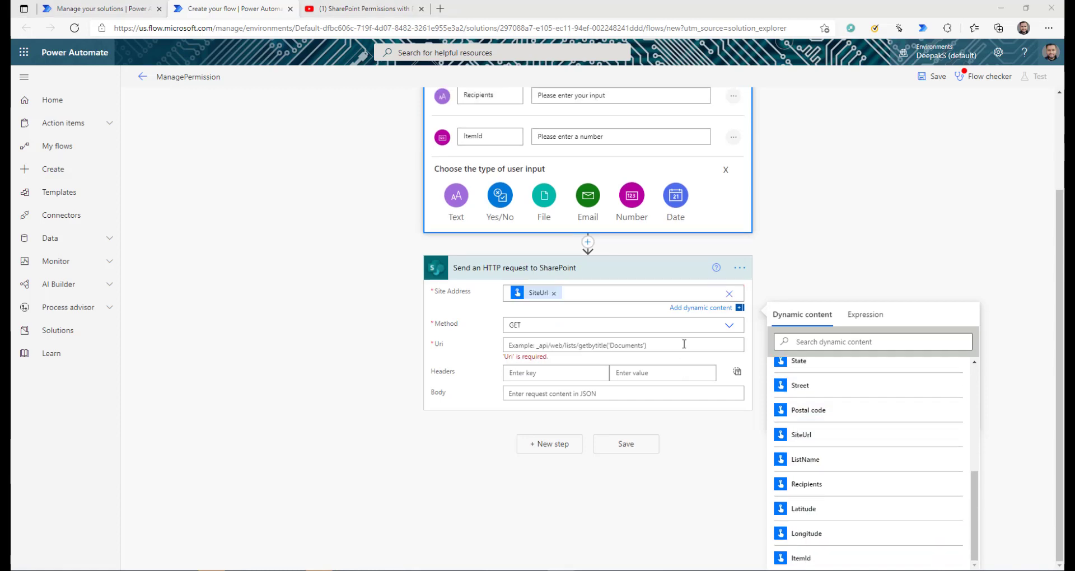
pyautogui.click(729, 326)
pyautogui.click(528, 480)
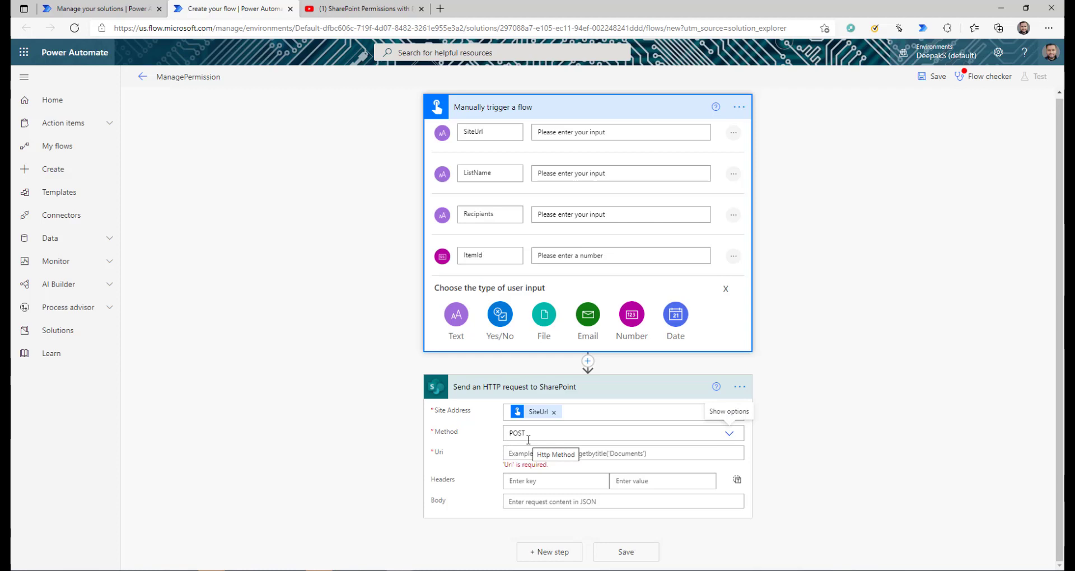
# Step: Enter the Uri /_api/Web/lists/getByTitle('ListName')/items(1)/BreakRoleInheritance(copyRoleAssignments=false, clearSubscopes=true) with dynamic ListName, and add Accept, Content-Type, IF-MATCH and X-RequestDigest headers
pyautogui.click(667, 454)
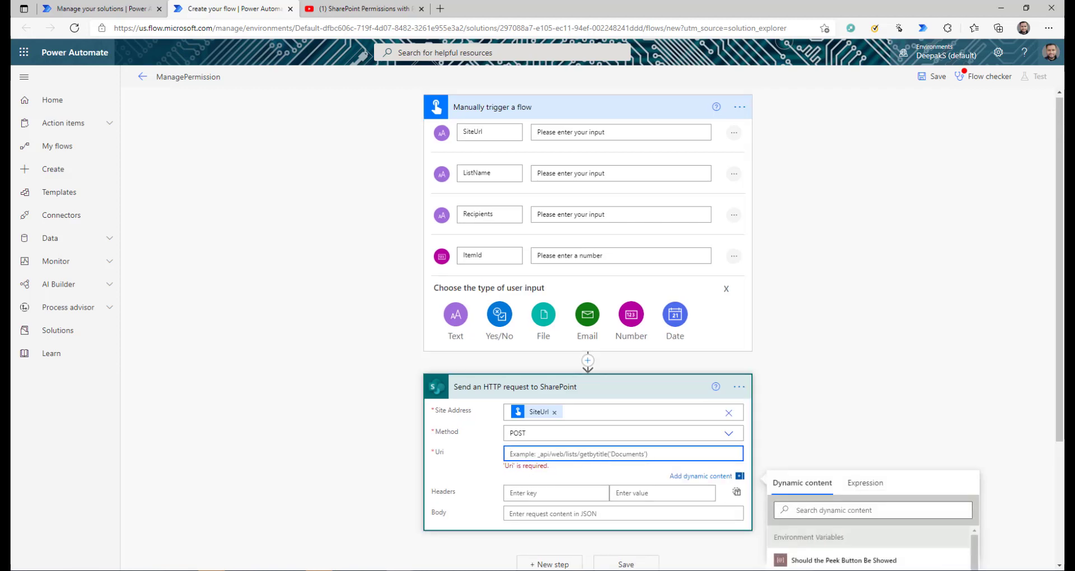
pyautogui.hotkey('ctrl', 'v')
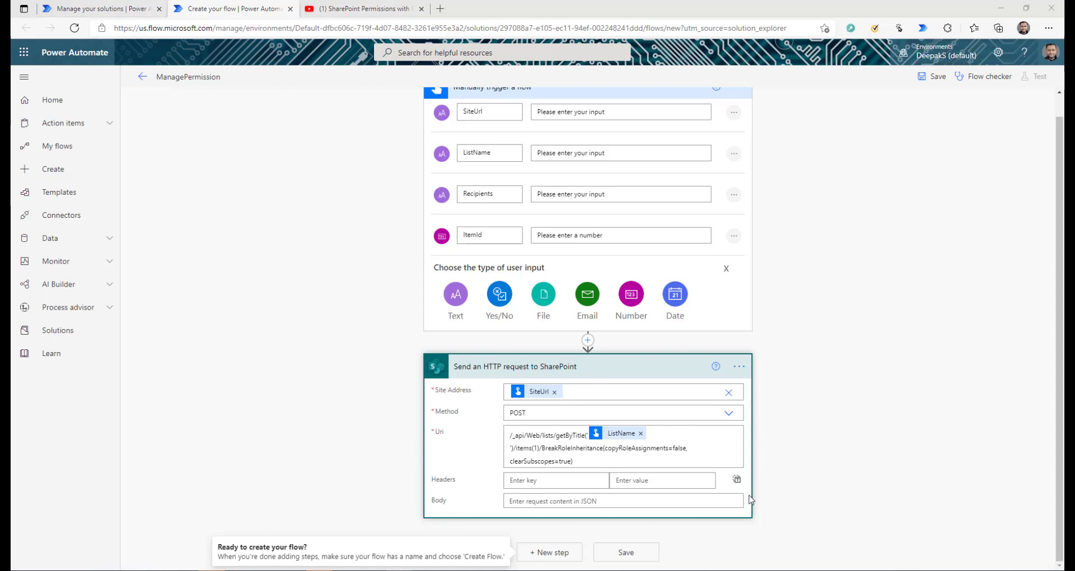
pyautogui.click(737, 479)
pyautogui.click(569, 506)
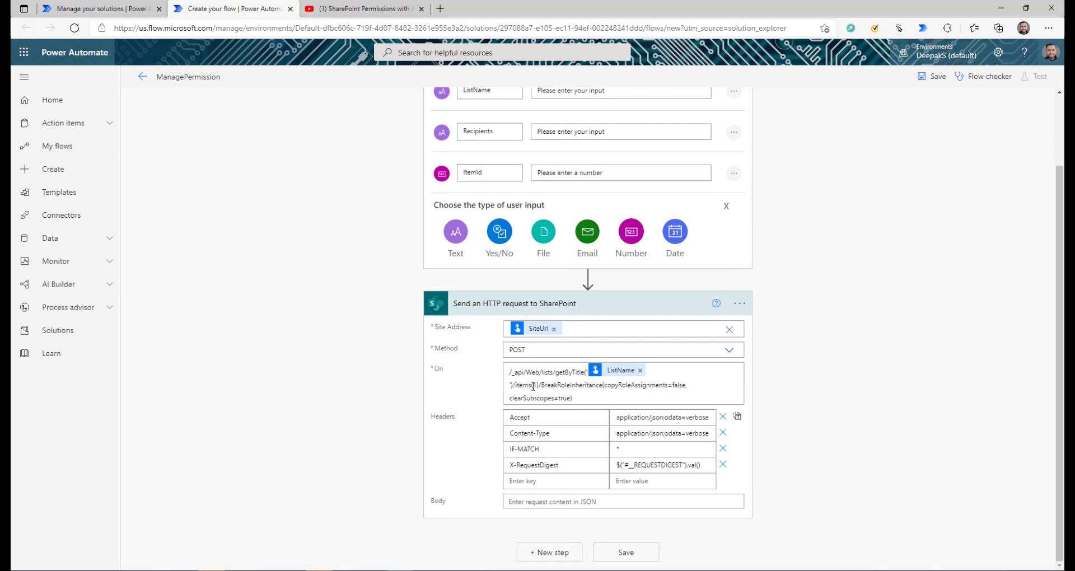
# Step: Replace the hard-coded item number 1 in the request's Uri with the trigger's ItemId value
pyautogui.click(533, 386)
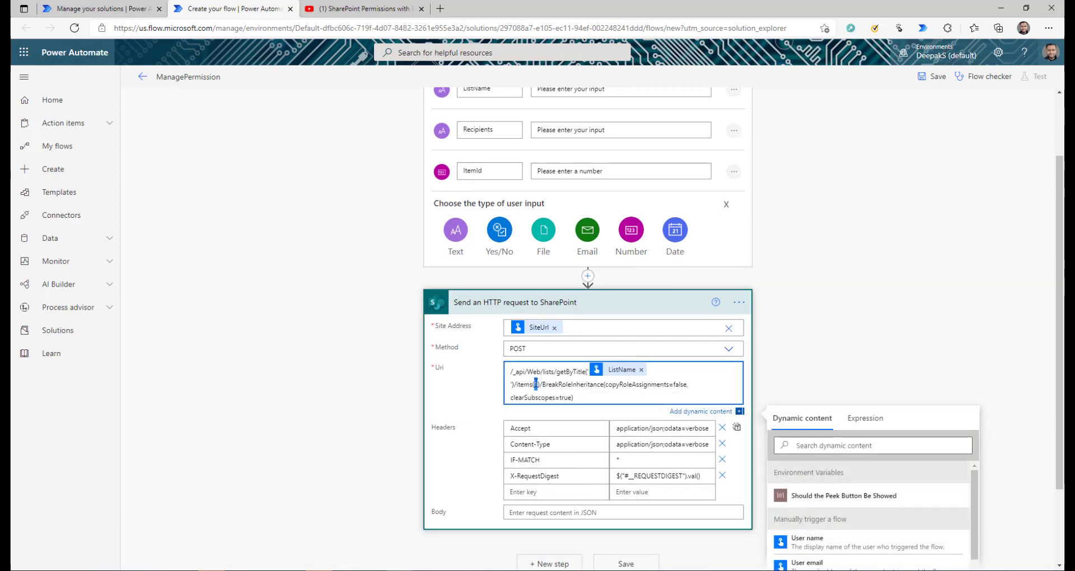
pyautogui.scroll(-5, 868, 499)
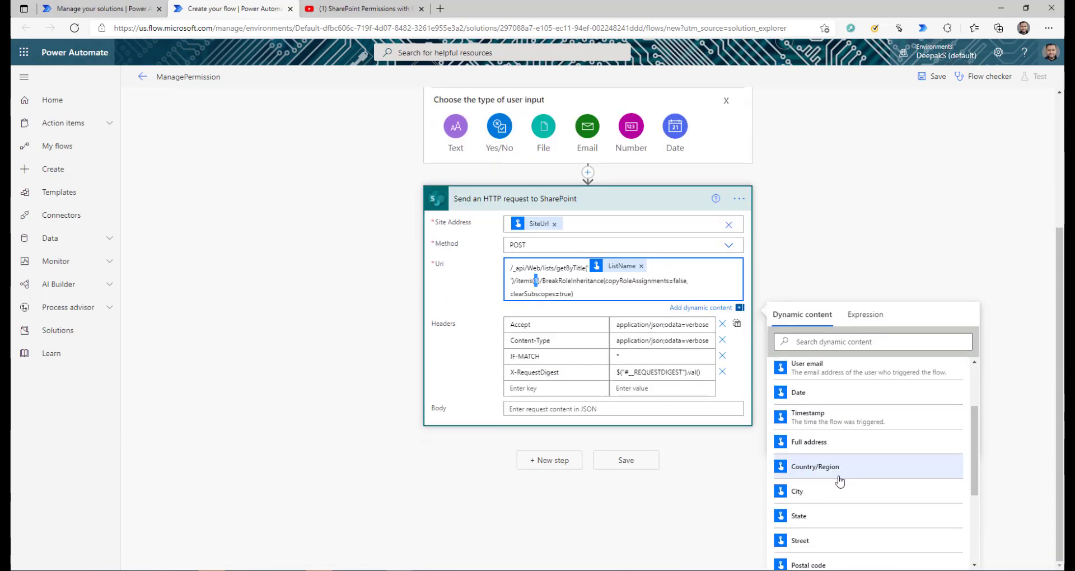
pyautogui.scroll(-3, 843, 482)
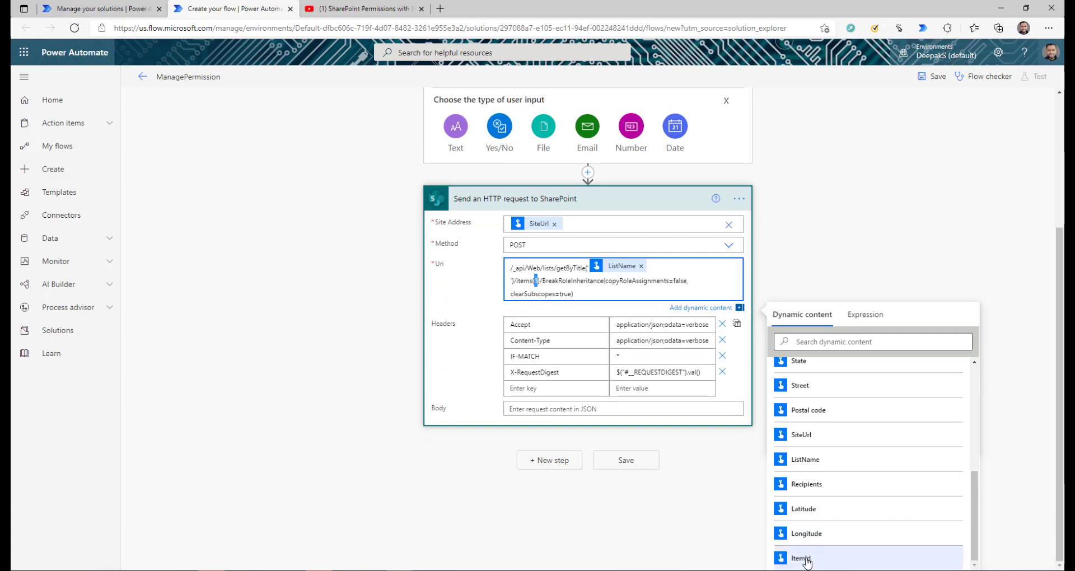
pyautogui.click(801, 558)
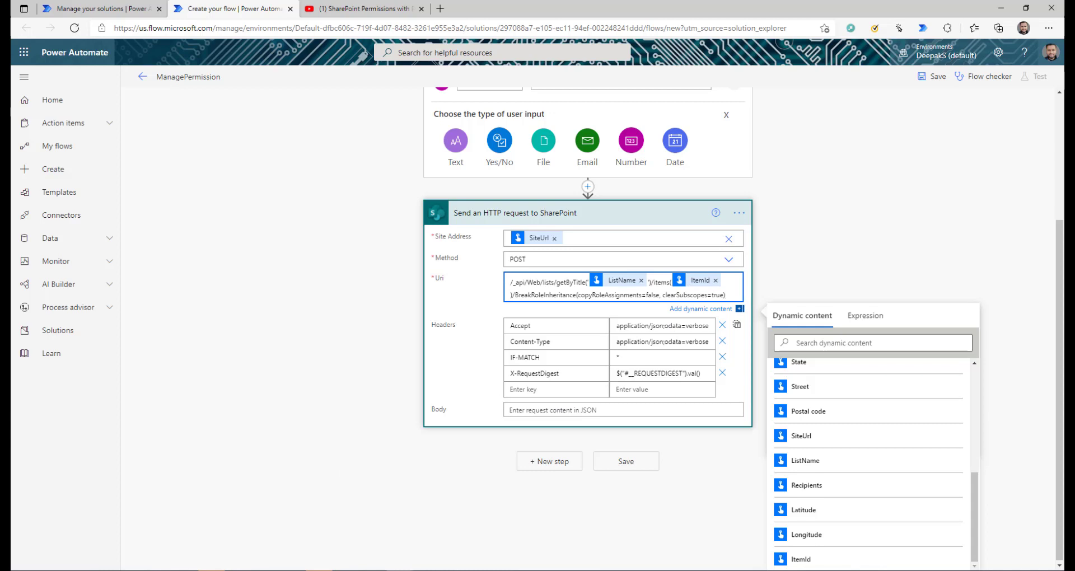
# Step: Add the SharePoint action Grant access to an item or a folder after the HTTP request
pyautogui.click(549, 462)
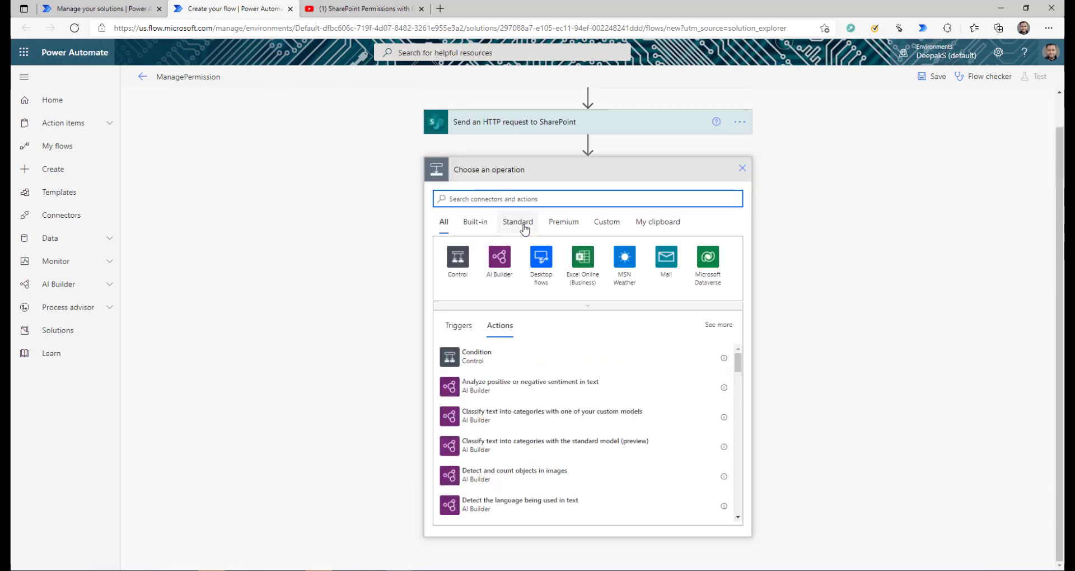
pyautogui.write('gran')
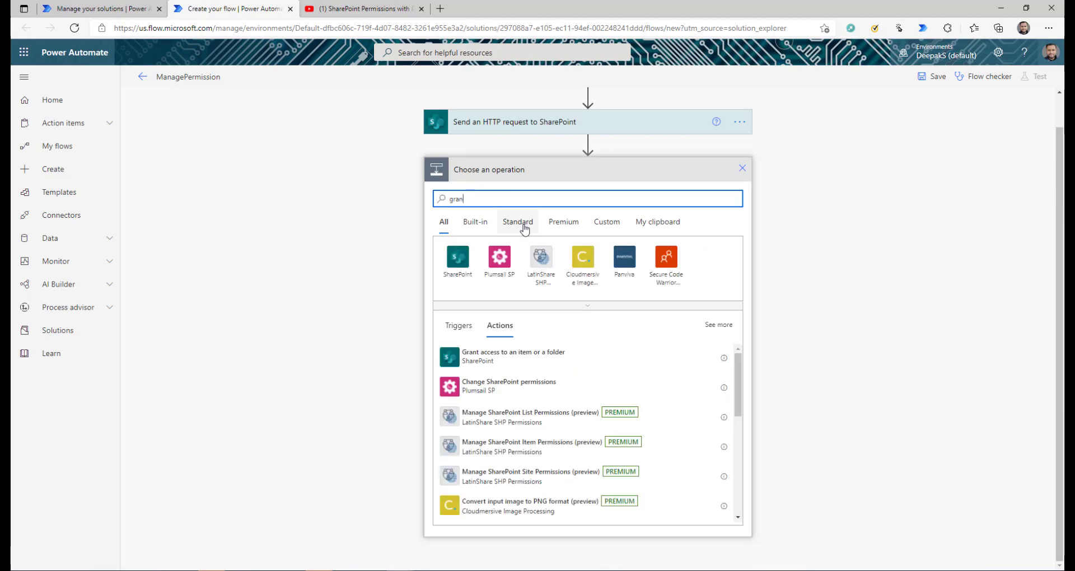
pyautogui.click(493, 358)
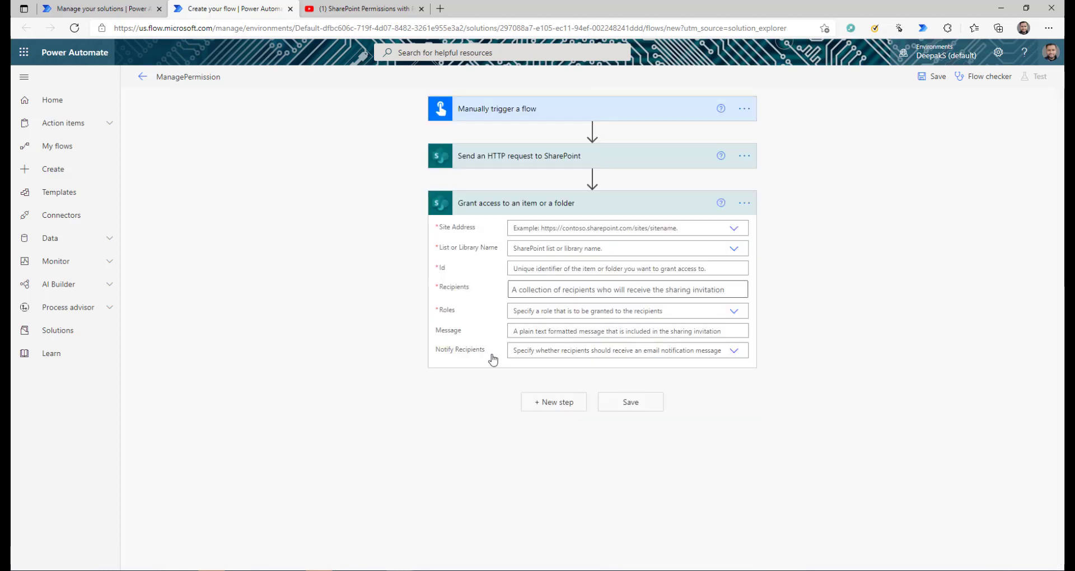
# Step: In the Grant access action, set the site address to SiteUrl, the list name to ListName and the Id to ItemId
pyautogui.click(734, 228)
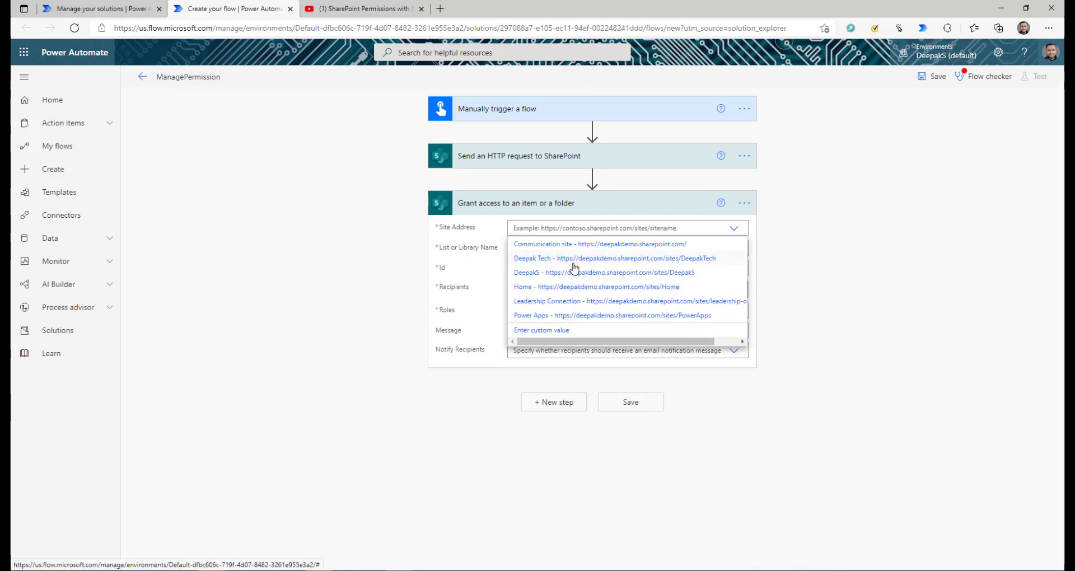
pyautogui.click(577, 269)
pyautogui.click(737, 231)
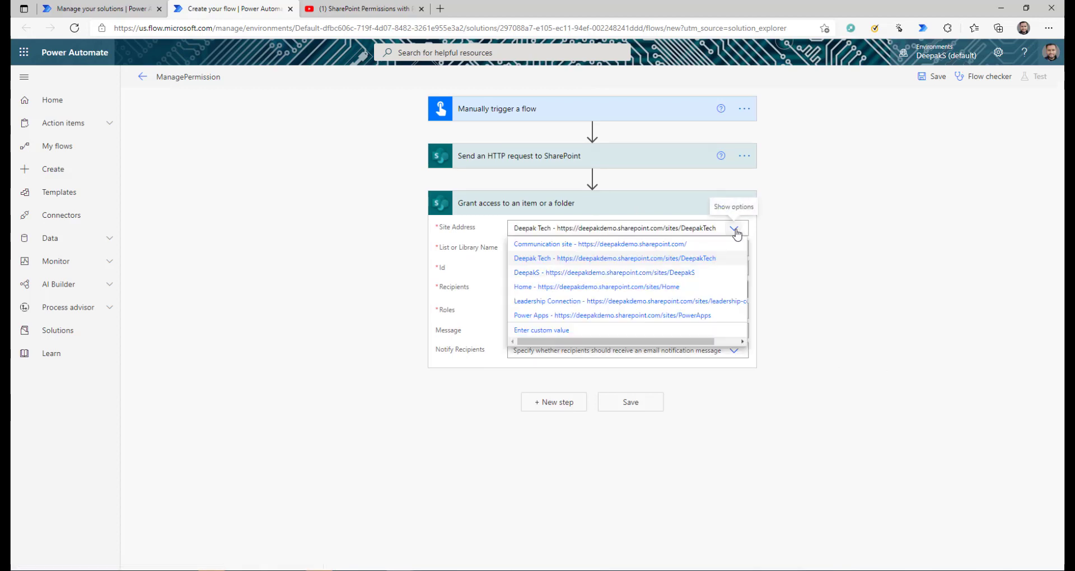
pyautogui.click(532, 330)
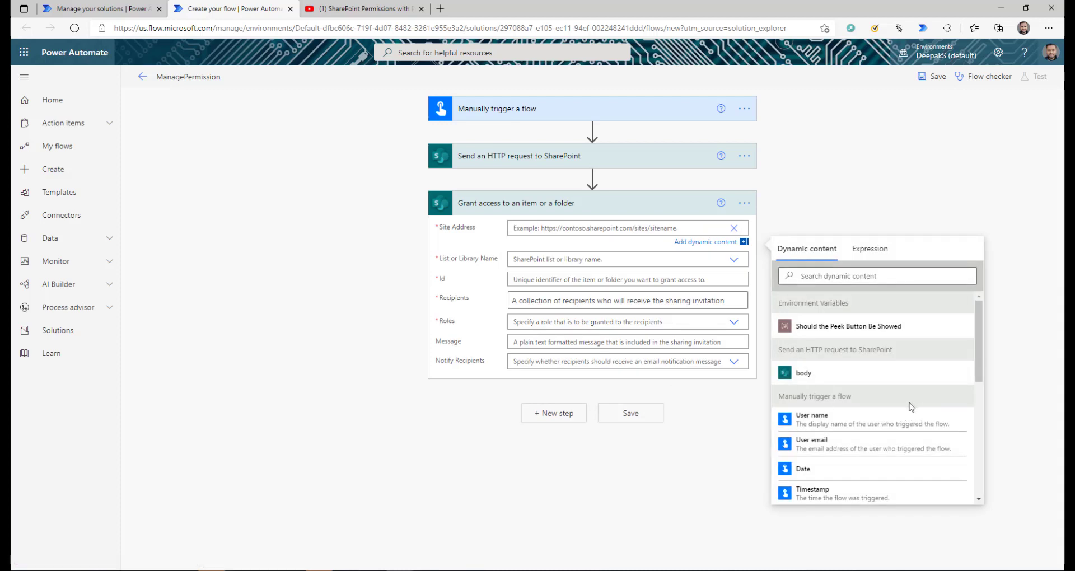
pyautogui.scroll(-3, 835, 420)
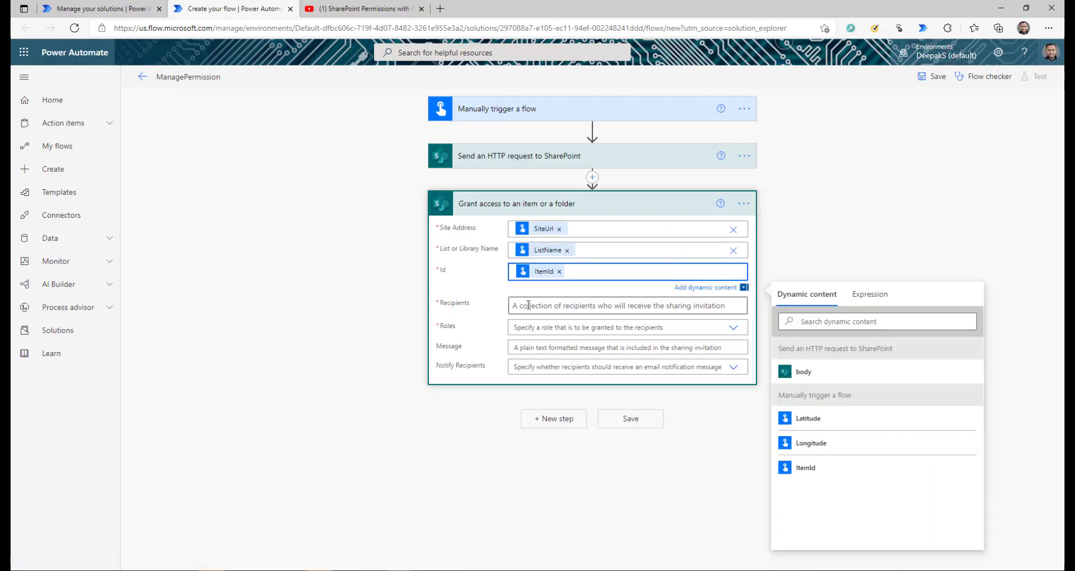
# Step: Set the recipients of the Grant access action to the trigger's Recipients value
pyautogui.click(528, 305)
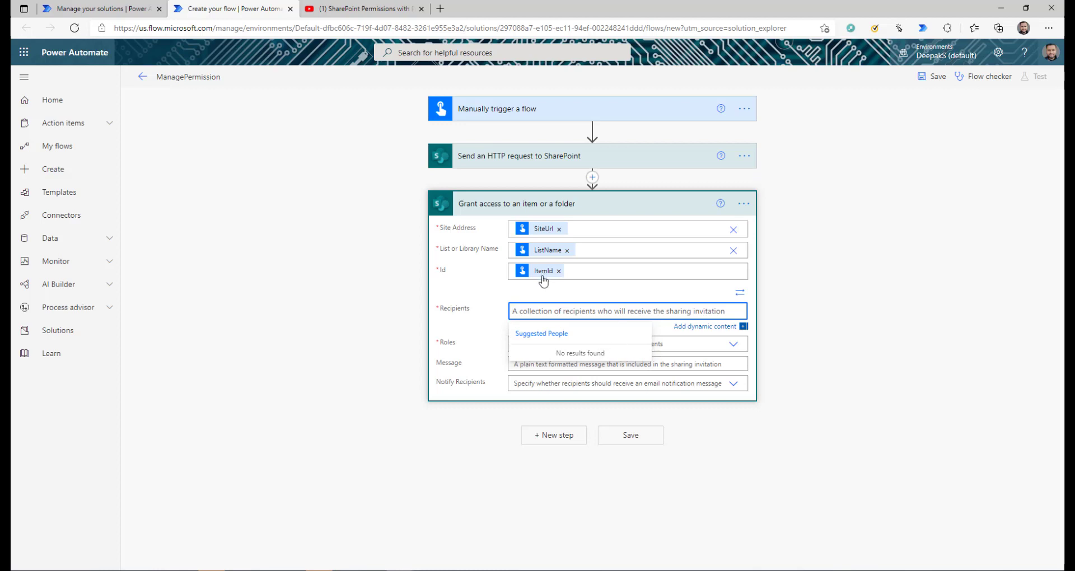
pyautogui.click(527, 108)
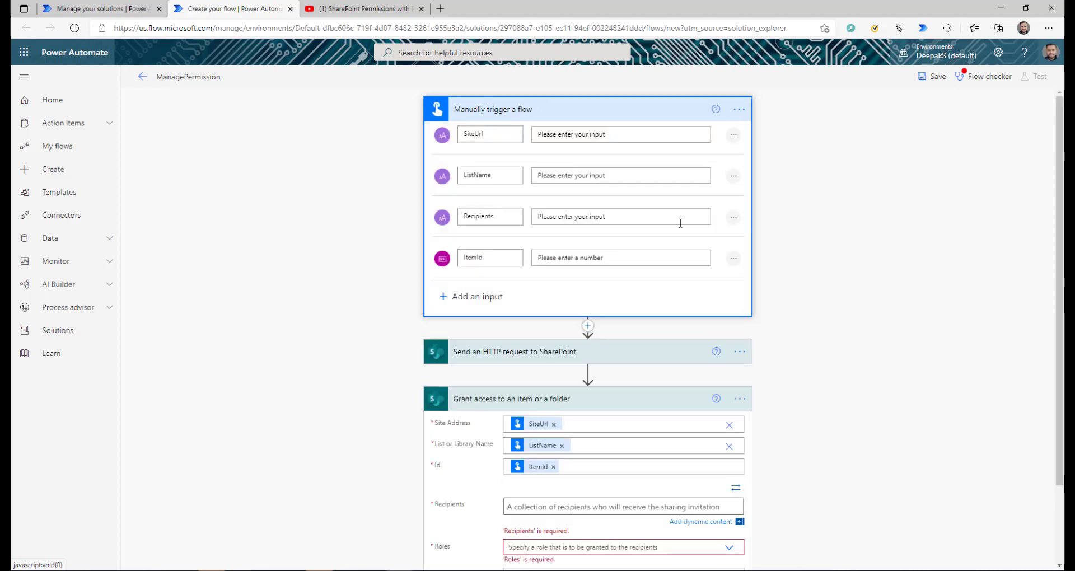
pyautogui.click(497, 112)
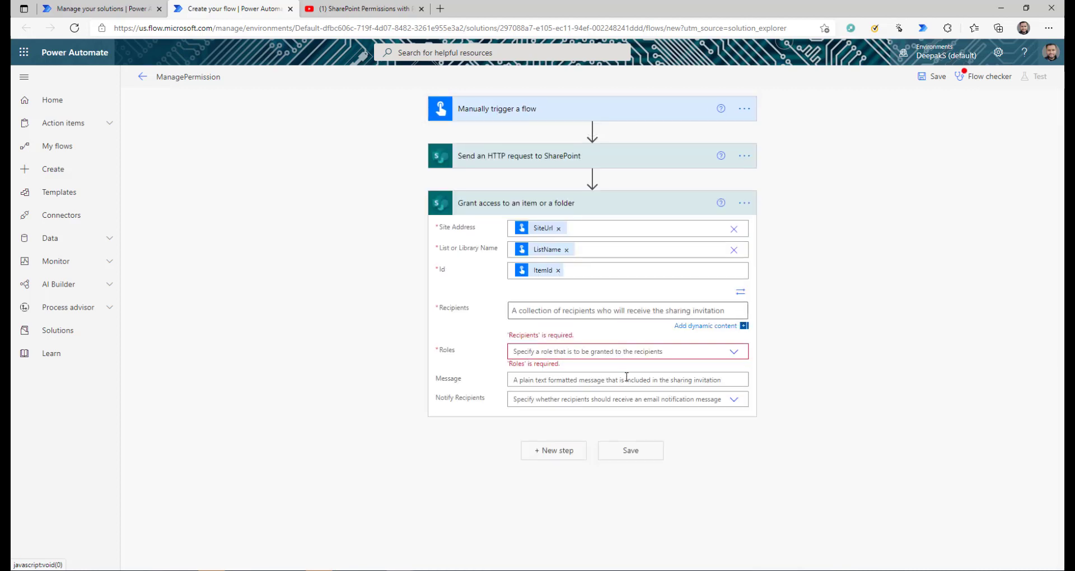
pyautogui.click(716, 330)
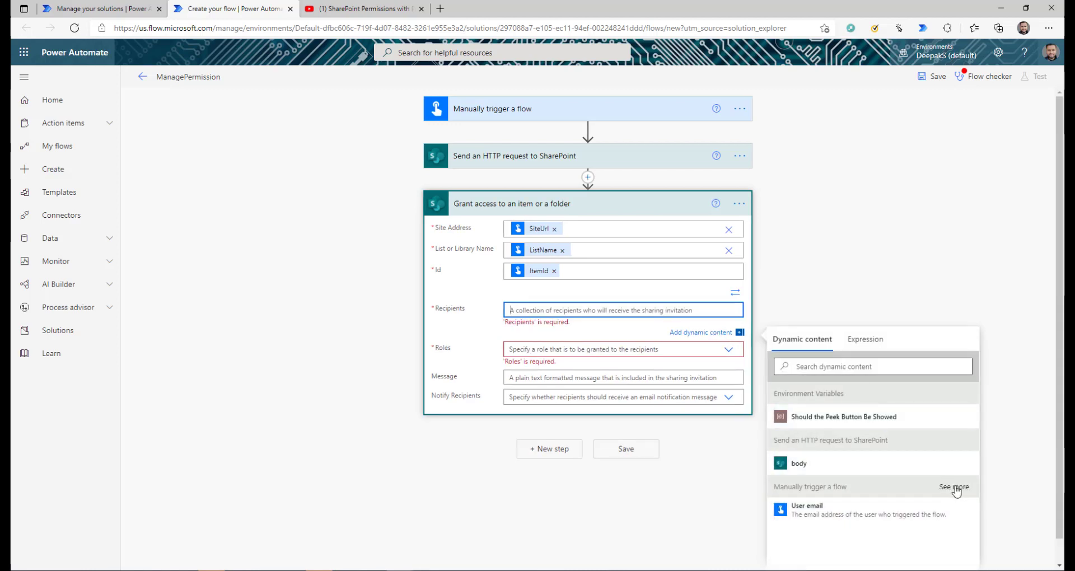
pyautogui.click(959, 463)
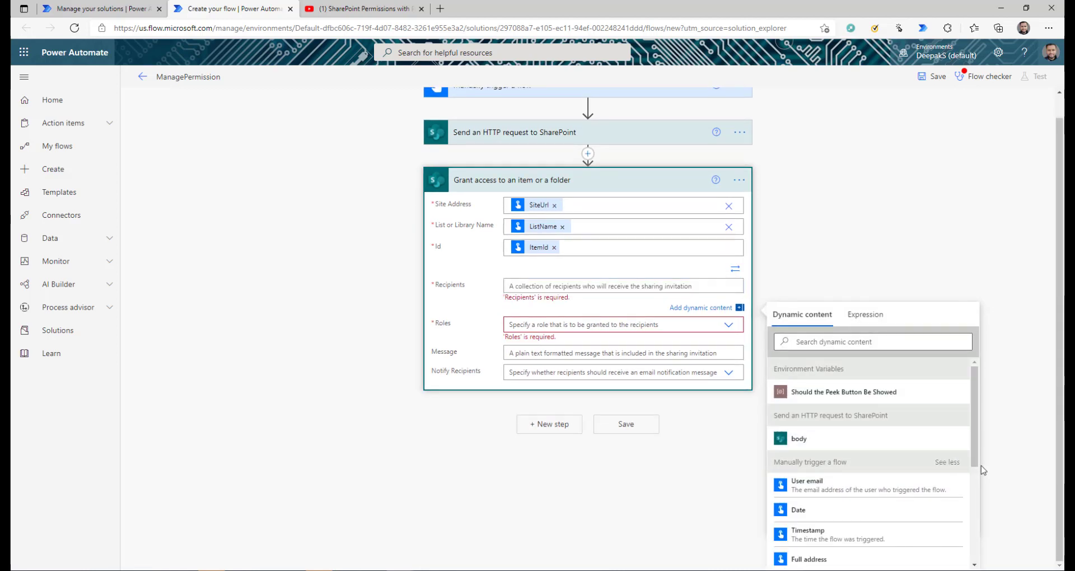
pyautogui.scroll(-4, 811, 520)
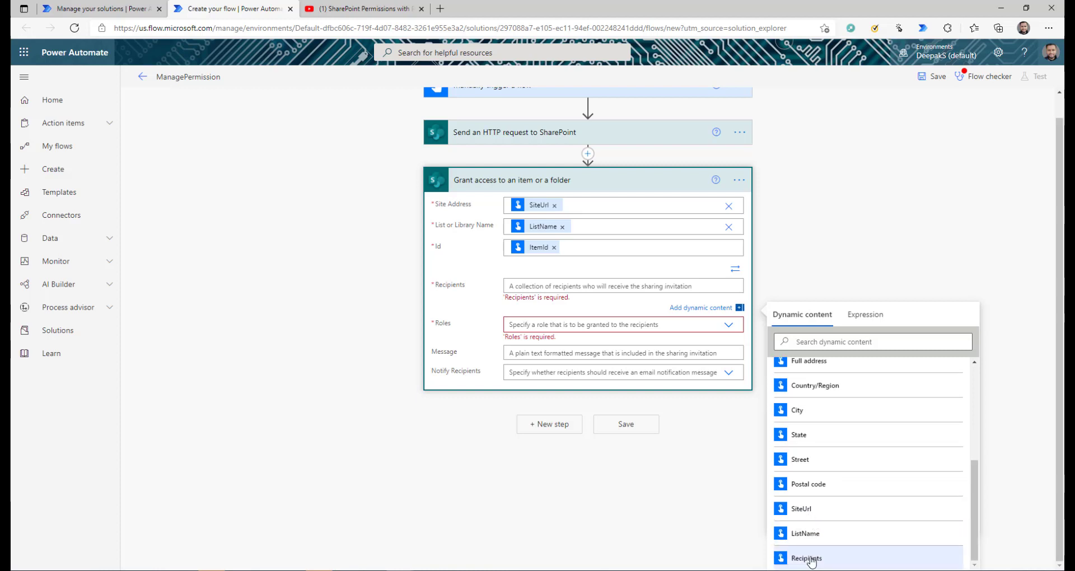
pyautogui.click(811, 558)
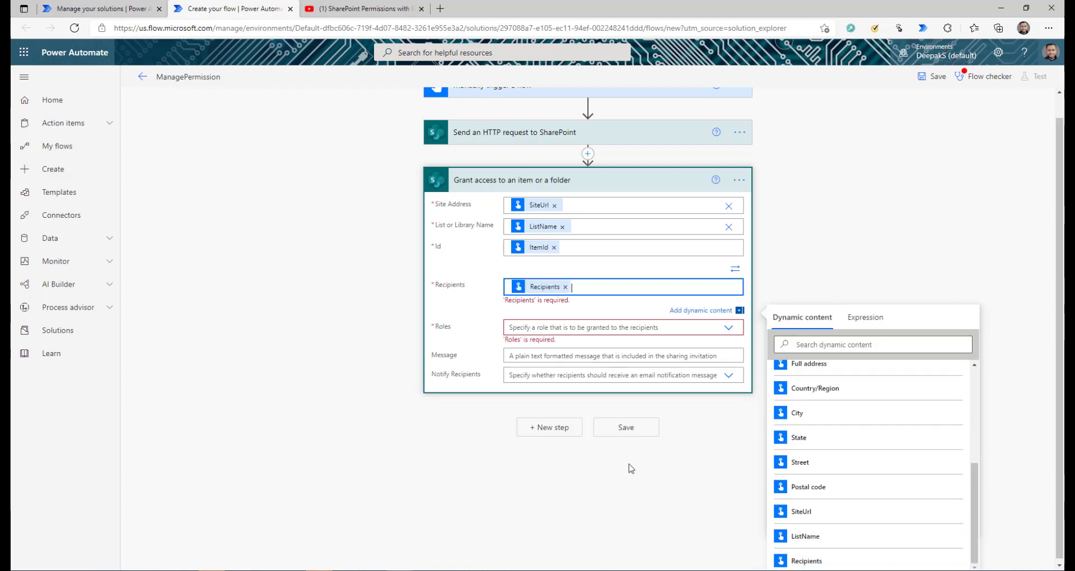
# Step: Choose the role to grant to the recipients in the Grant access action and save the flow
pyautogui.click(729, 326)
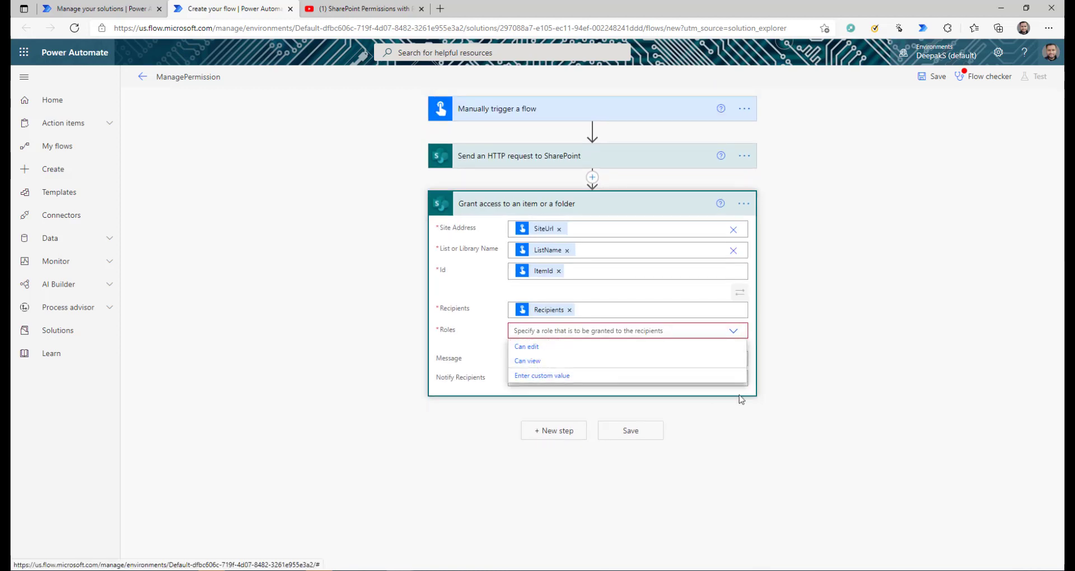
pyautogui.press('Down')
pyautogui.press('Return')
pyautogui.click(932, 76)
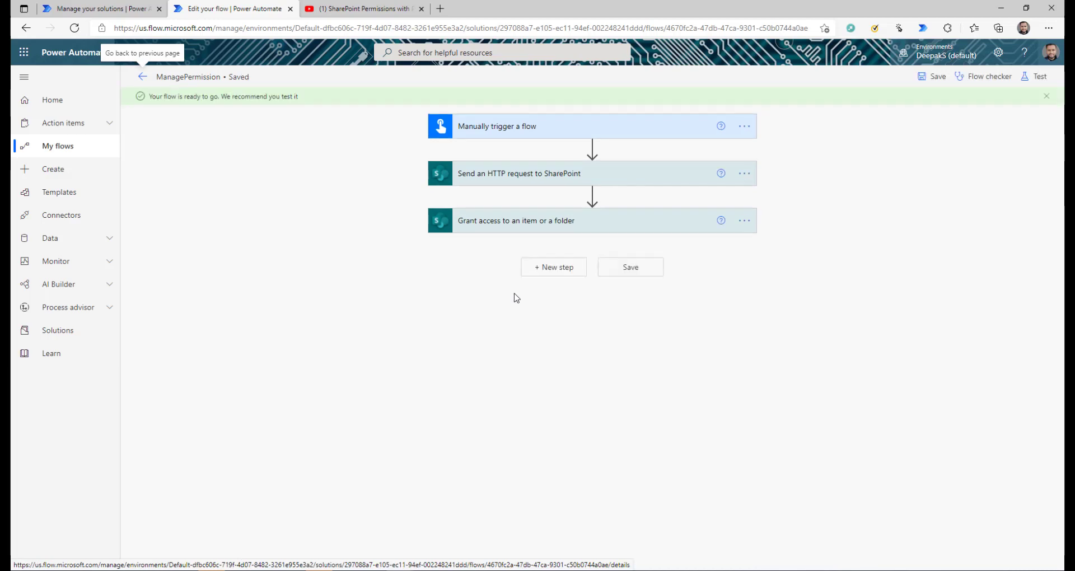
# Step: Add the PowerApps action Respond to a PowerApp or flow after the Grant access action
pyautogui.click(554, 267)
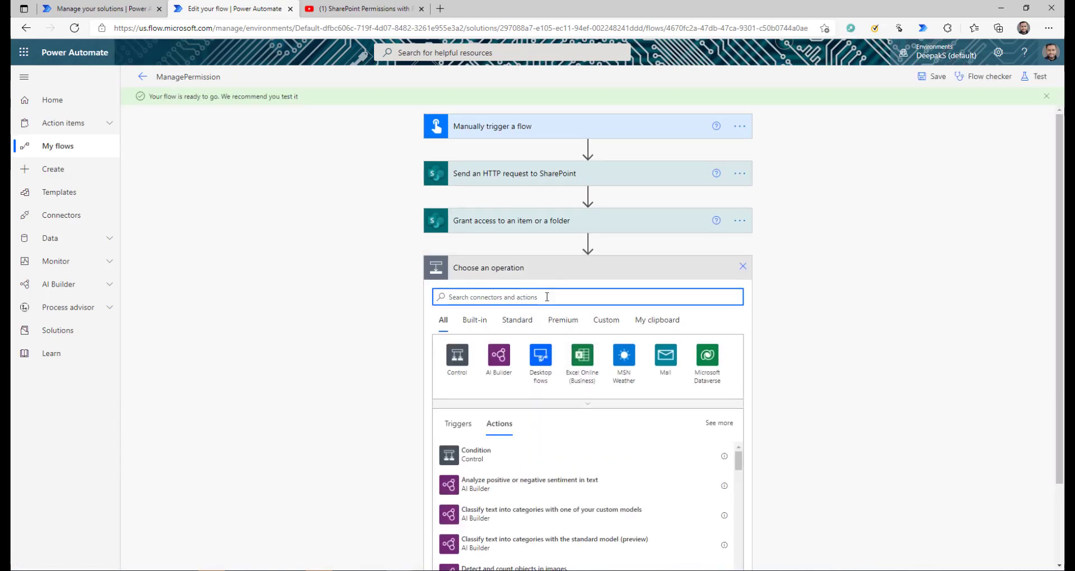
pyautogui.write('re')
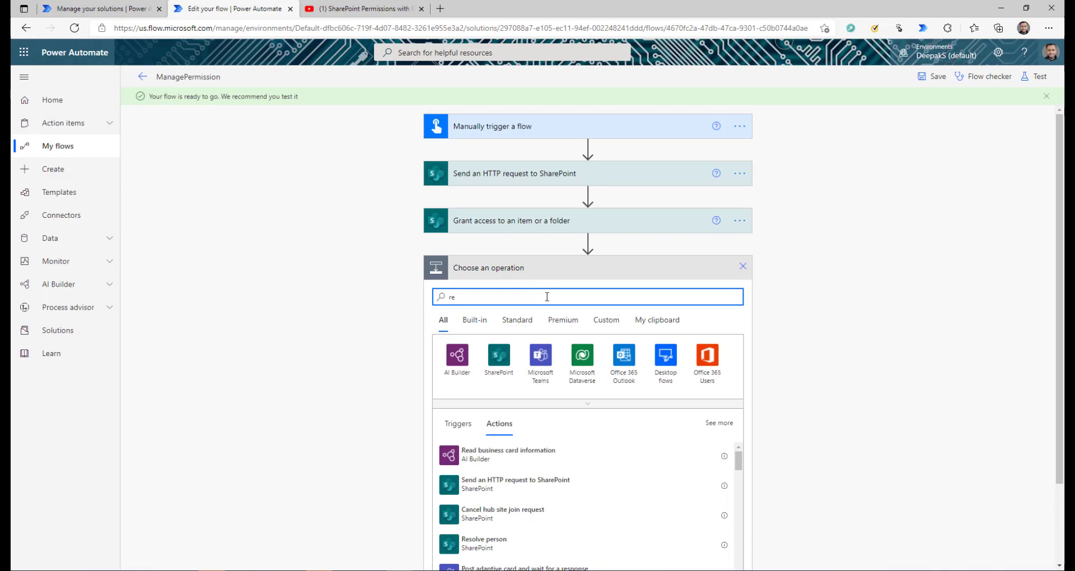
pyautogui.write('s')
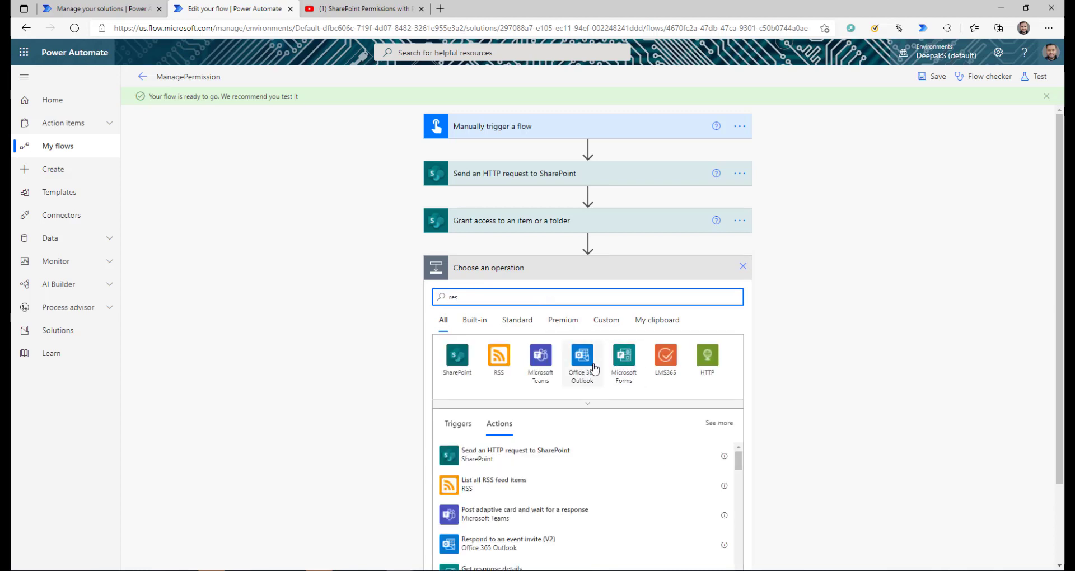
pyautogui.write('po')
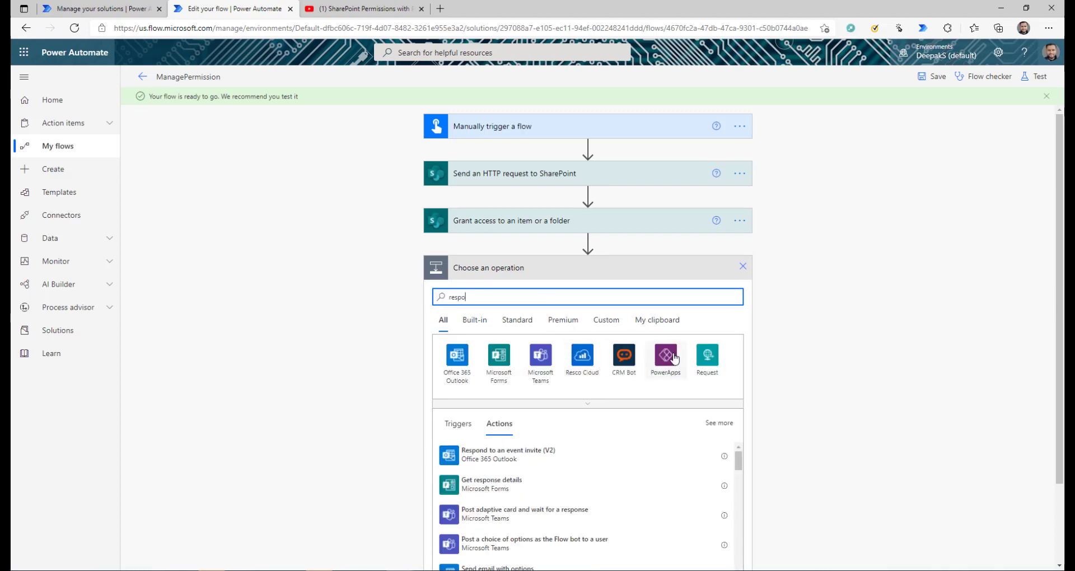
pyautogui.click(673, 359)
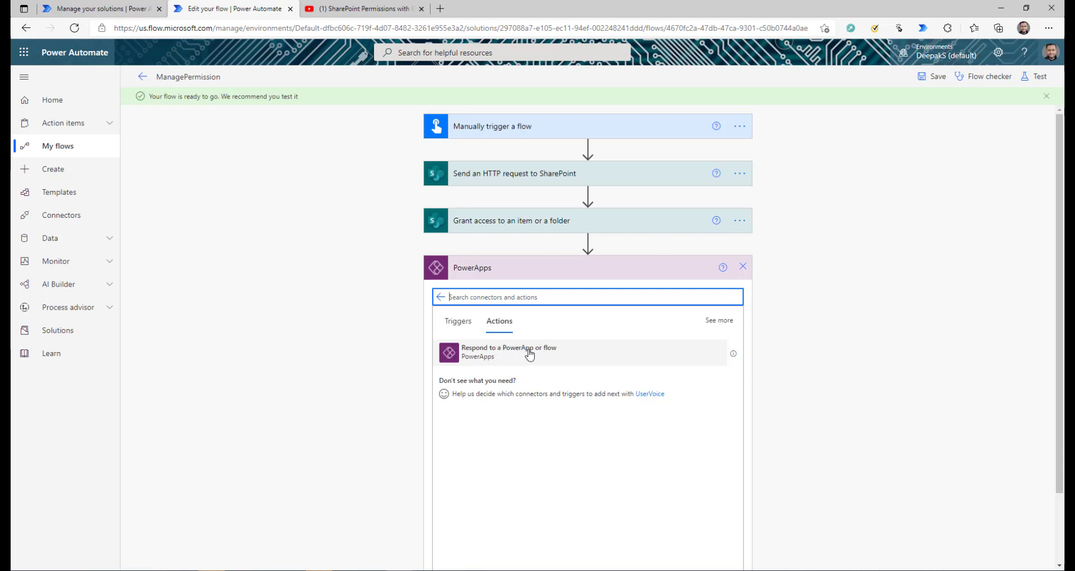
pyautogui.click(556, 355)
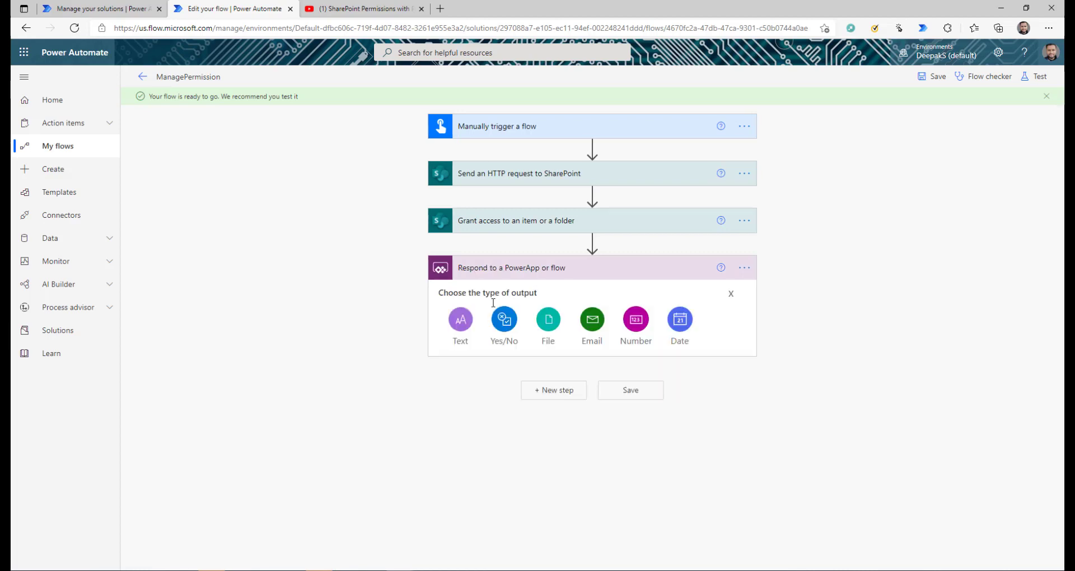
# Step: Add a text output named Result containing the HTTP request's body to the response action and save the flow
pyautogui.click(461, 330)
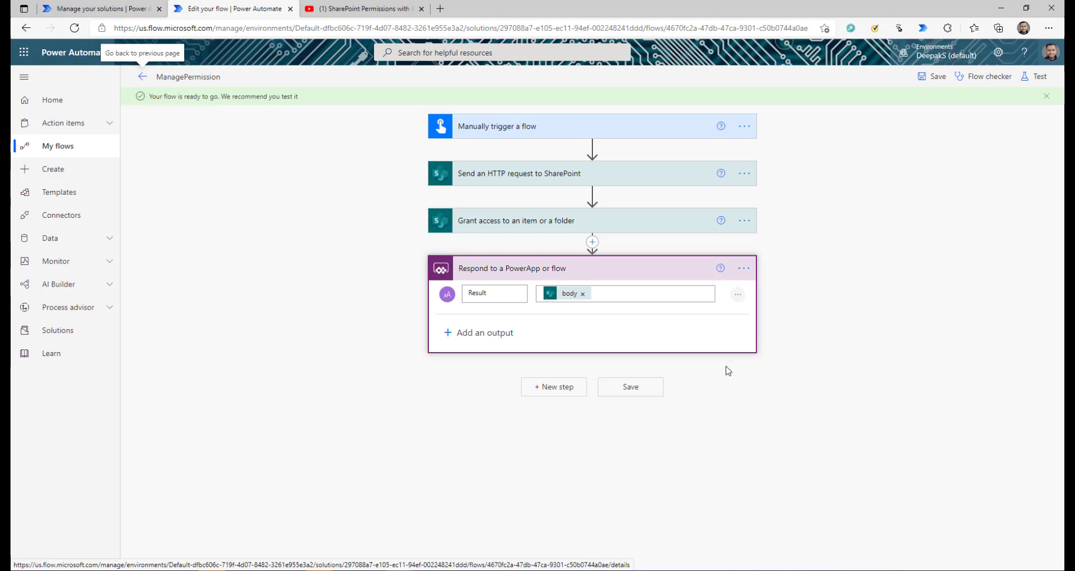
pyautogui.moveTo(569, 301)
pyautogui.click(932, 76)
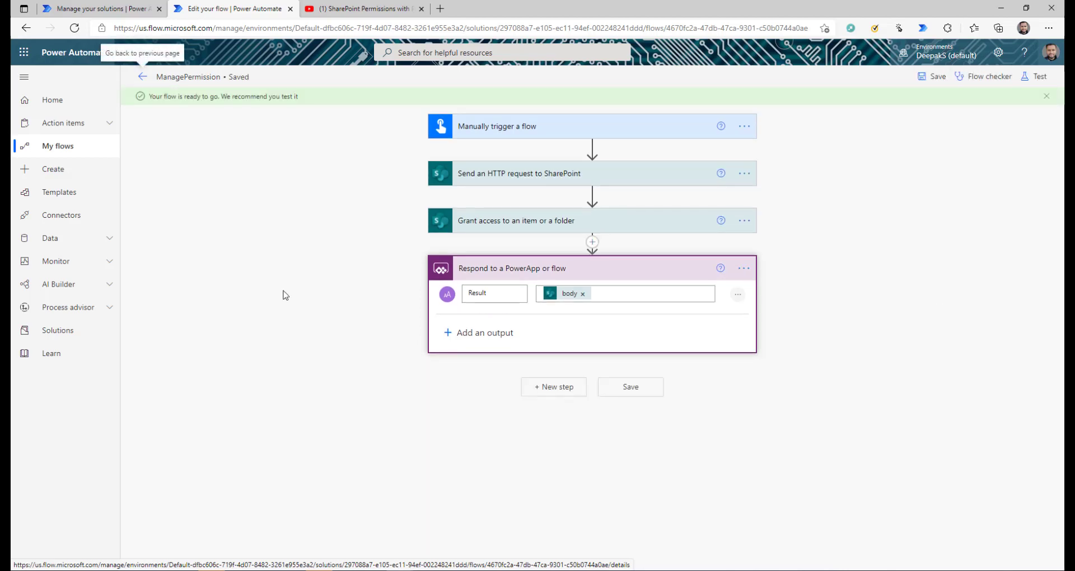
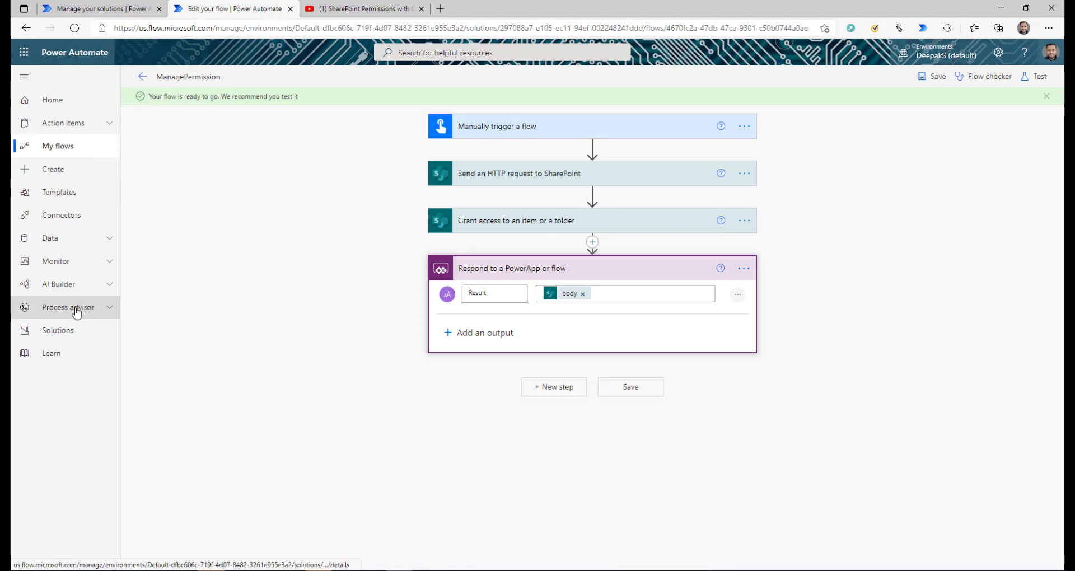
# Step: Leave the flow editor for the solutions list and open the Reusable Flow Demo solution
pyautogui.click(68, 331)
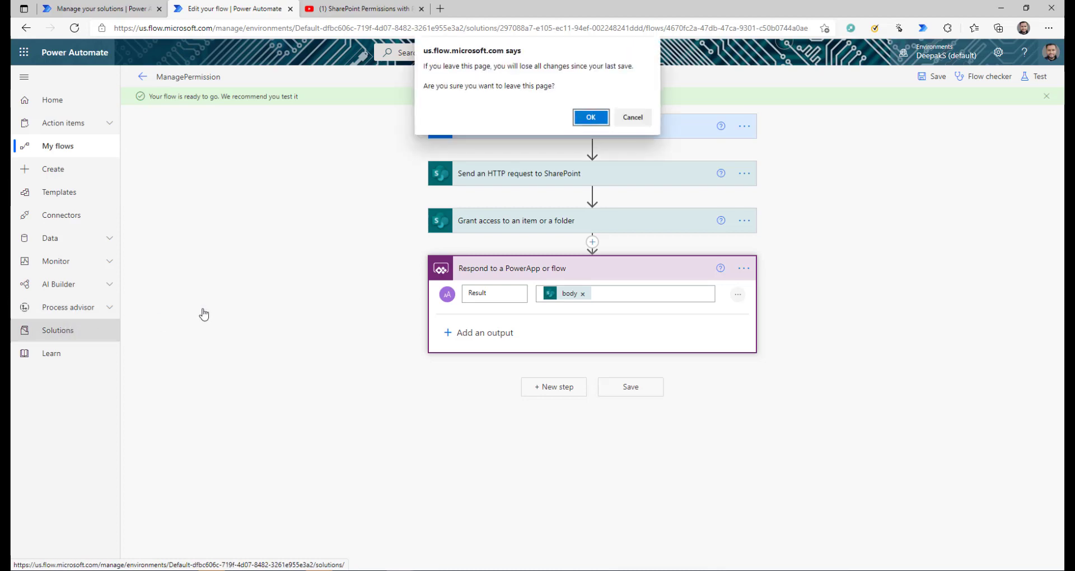
pyautogui.click(587, 116)
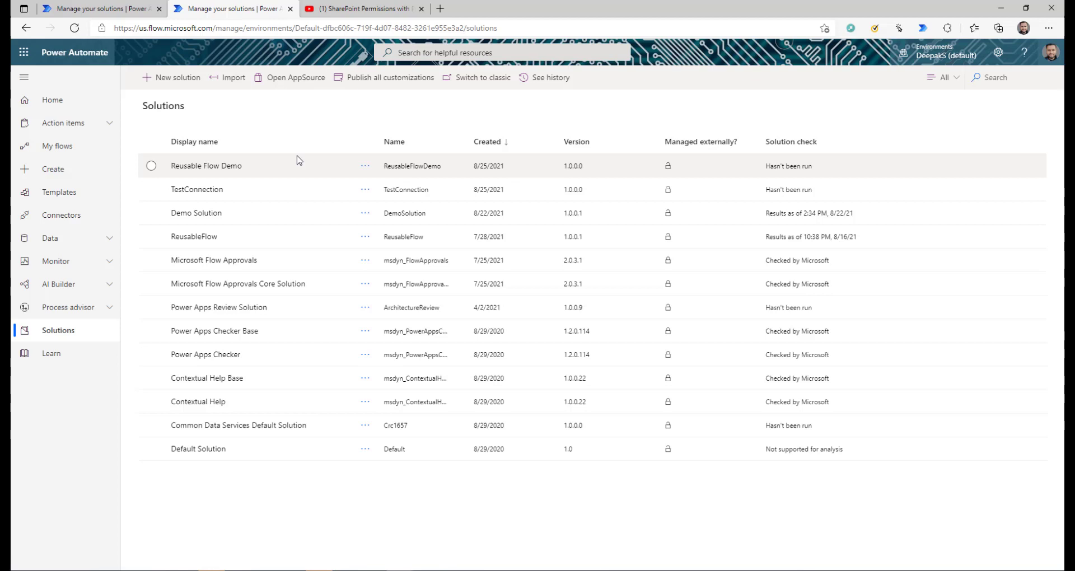
pyautogui.click(218, 171)
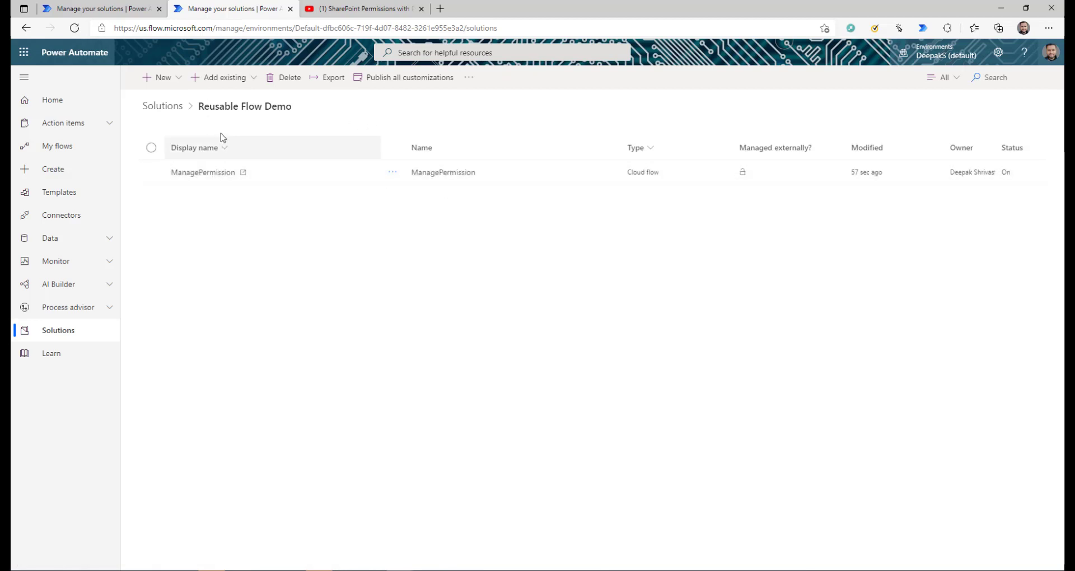
# Step: Create a new cloud flow triggered by SharePoint's When an item is created, using the Deepak Tech site and the Permission Demo-List list
pyautogui.click(181, 79)
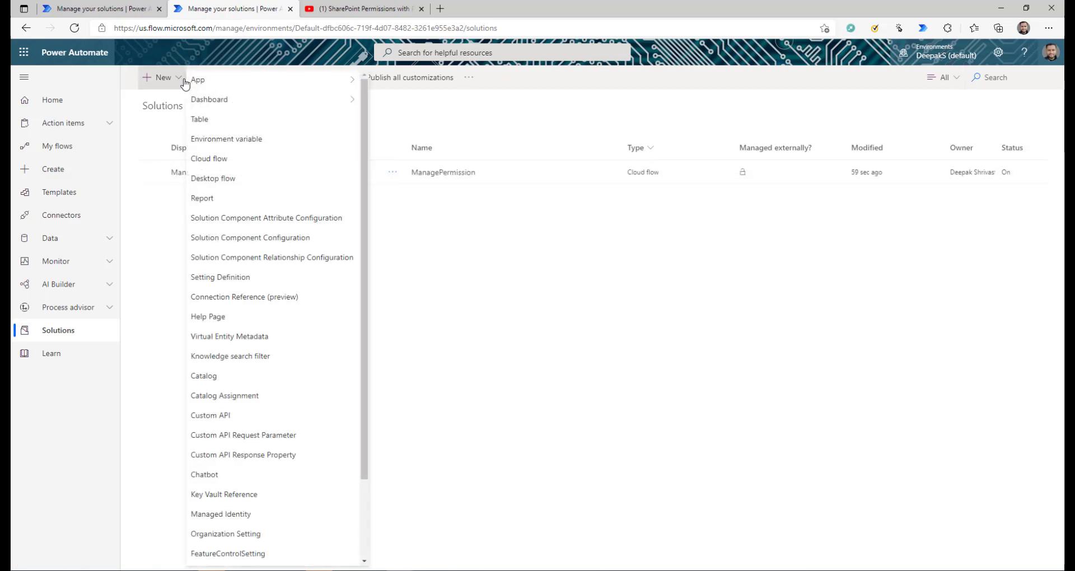
pyautogui.click(209, 159)
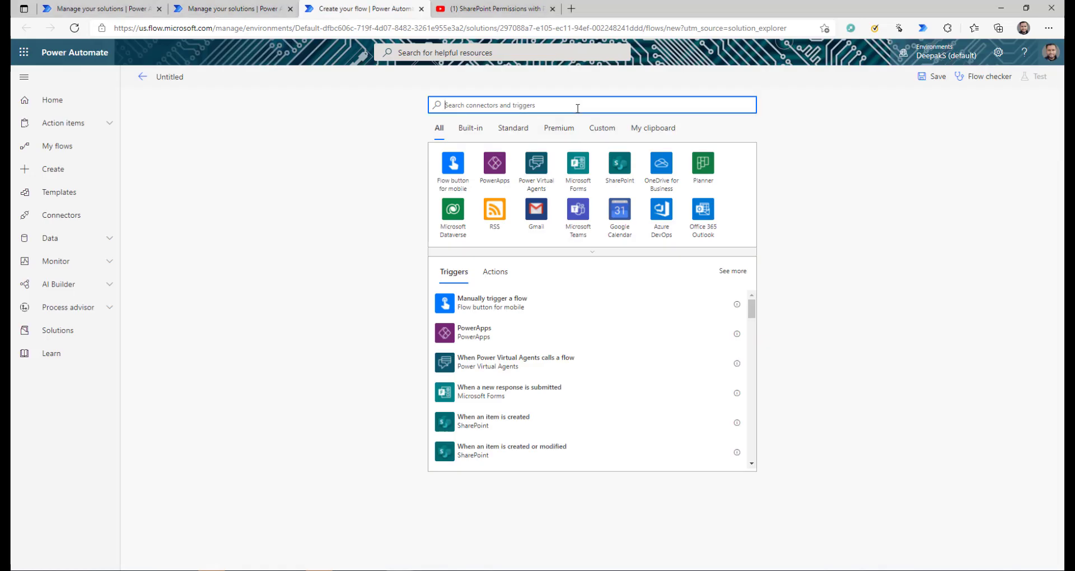
pyautogui.click(619, 165)
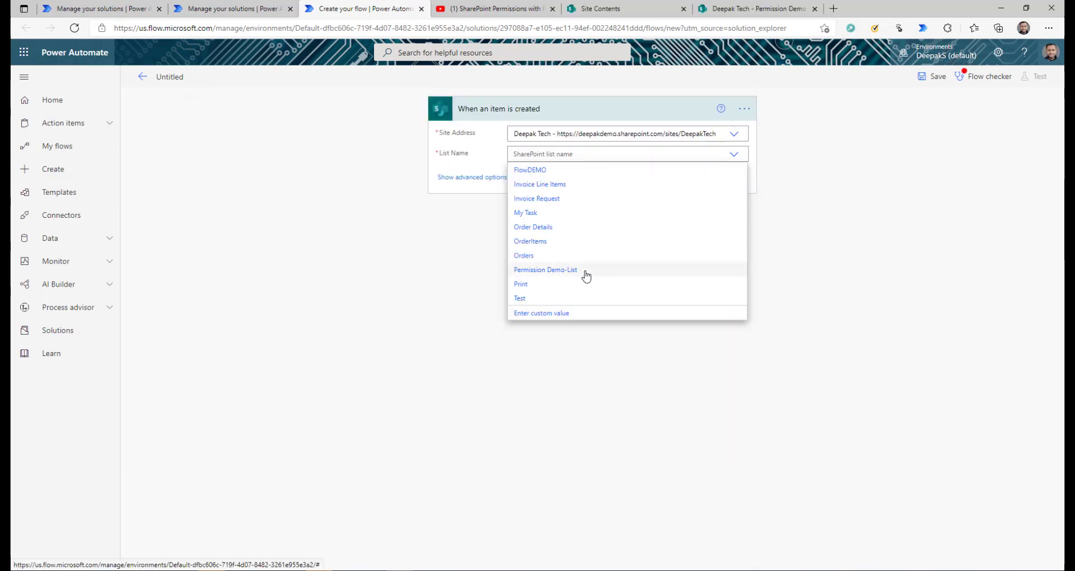
pyautogui.click(586, 273)
# Step: Add a Run a Child Flow action after the trigger and select ManagePermission as the child flow
pyautogui.click(552, 230)
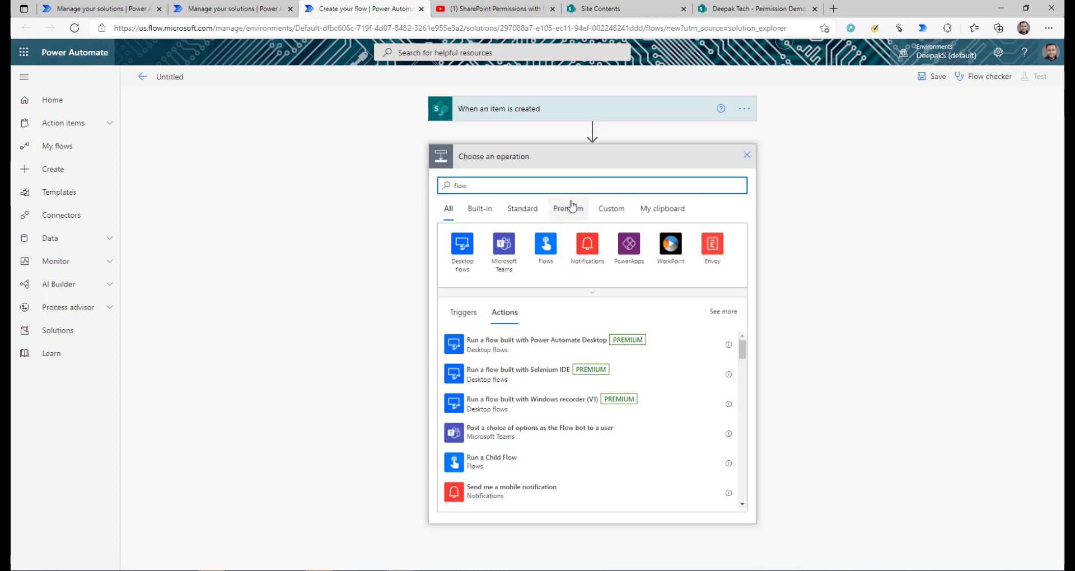
pyautogui.click(547, 247)
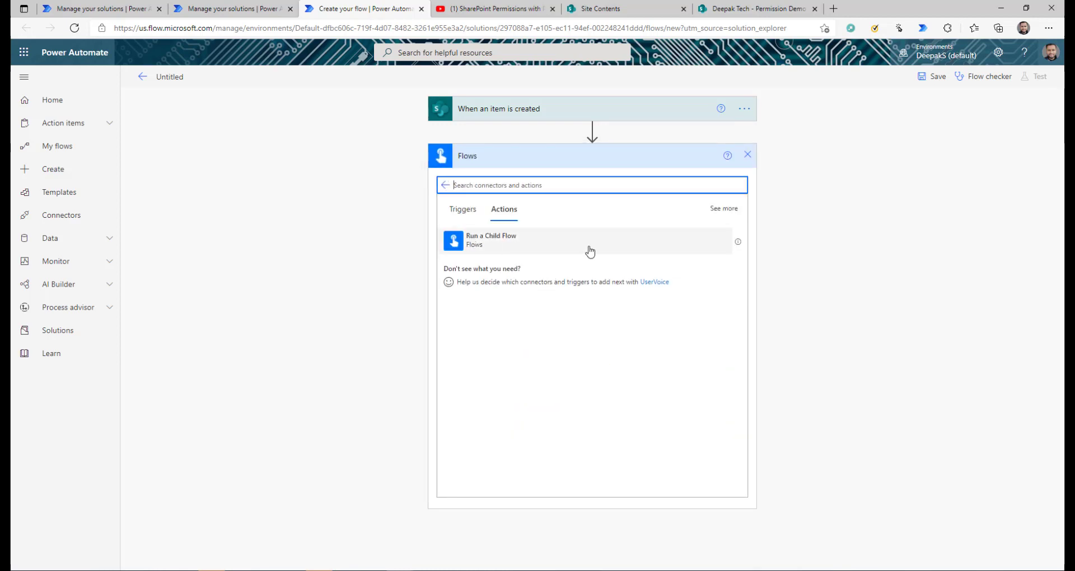
pyautogui.click(533, 255)
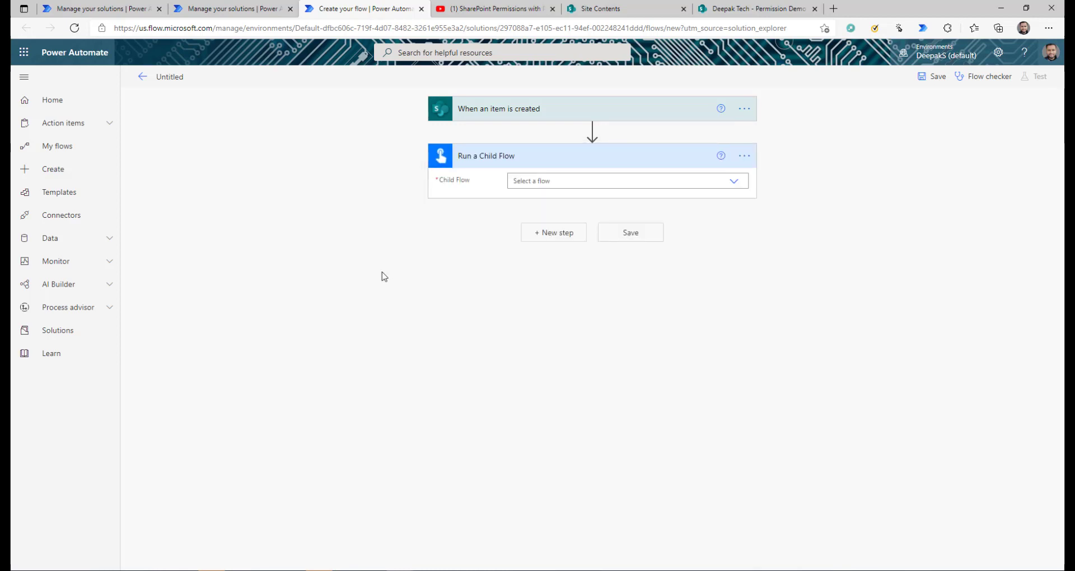
pyautogui.click(734, 181)
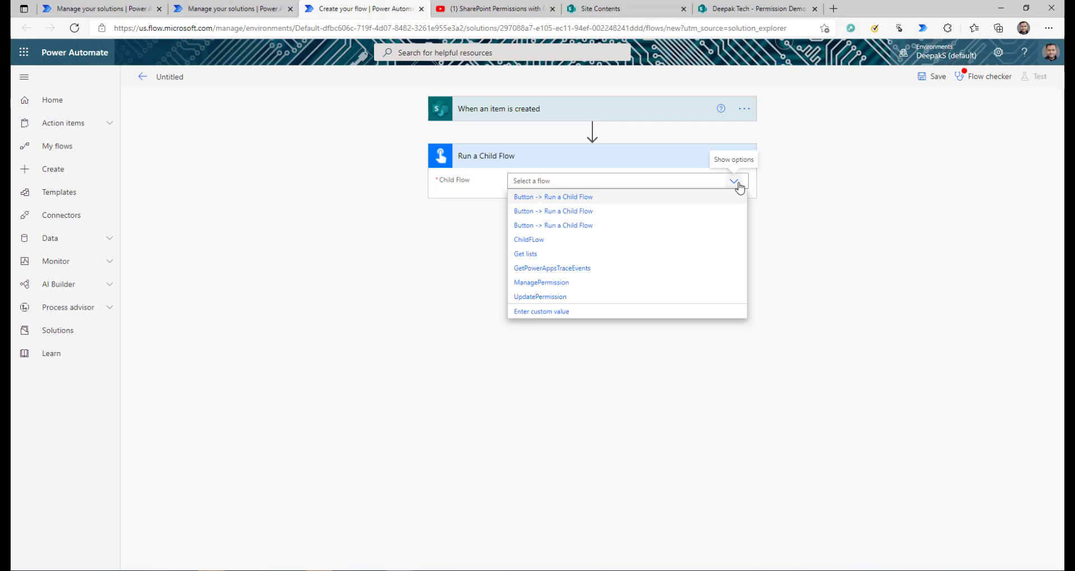
pyautogui.click(555, 285)
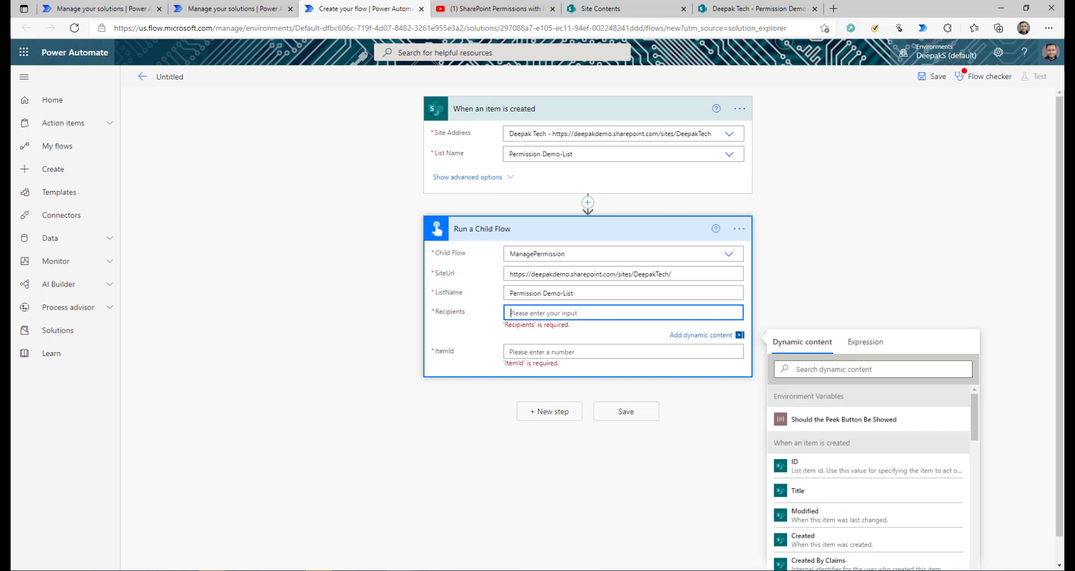
pyautogui.hotkey('ctrl', 'v')
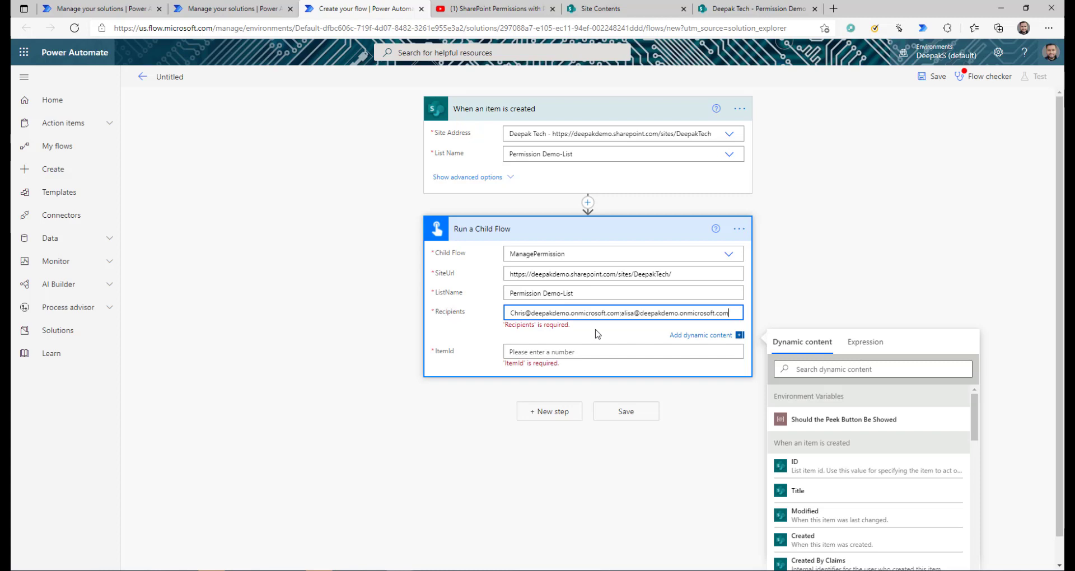
pyautogui.click(598, 335)
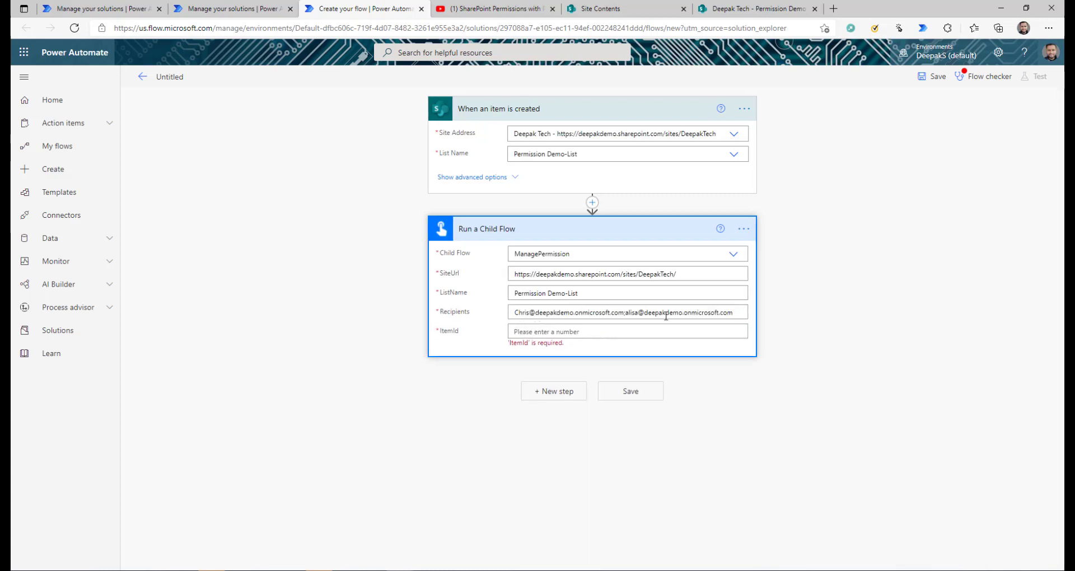
pyautogui.click(583, 329)
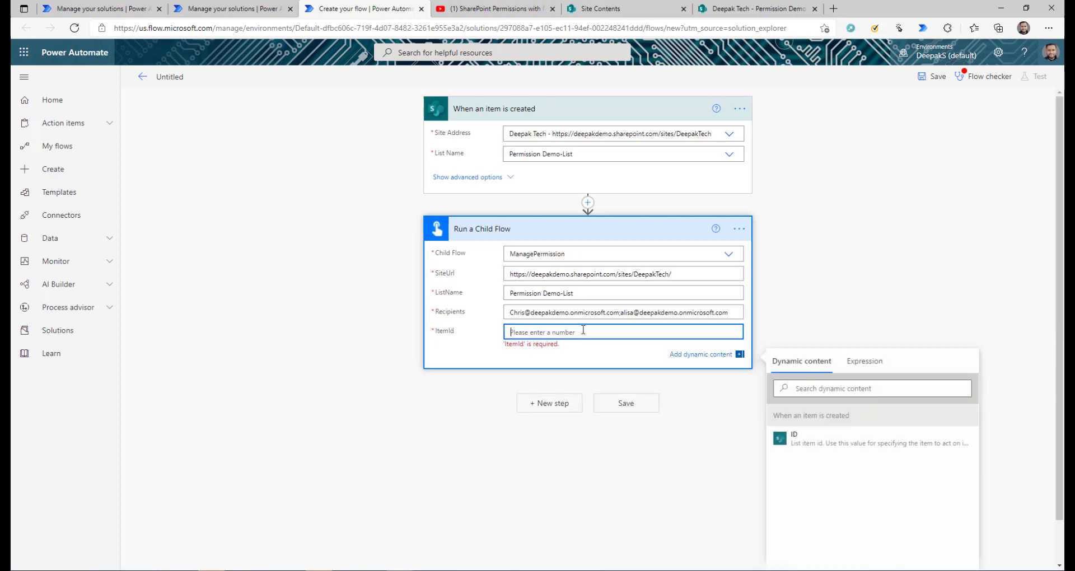
pyautogui.click(810, 436)
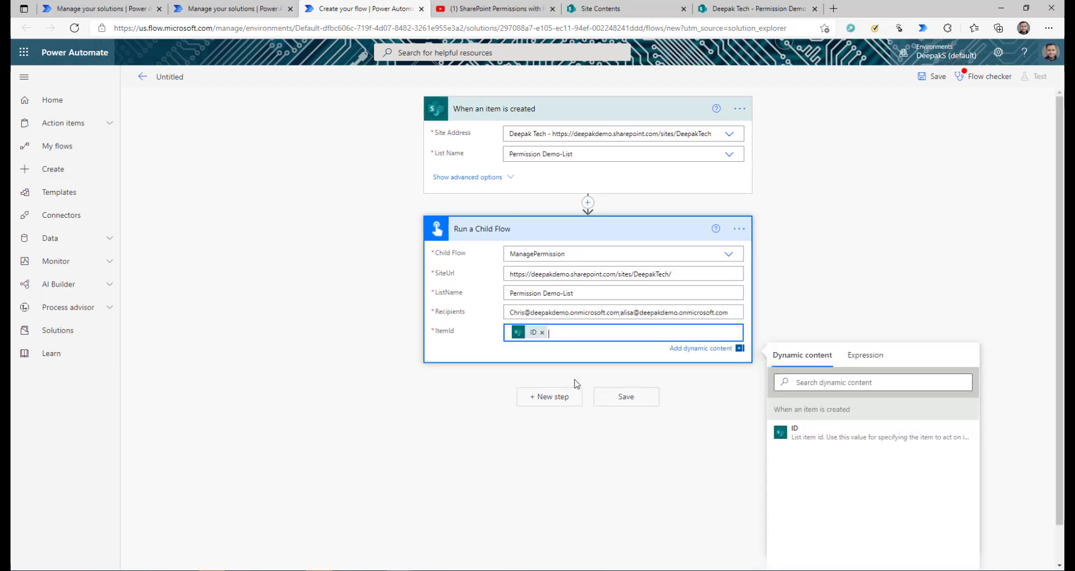
pyautogui.click(938, 80)
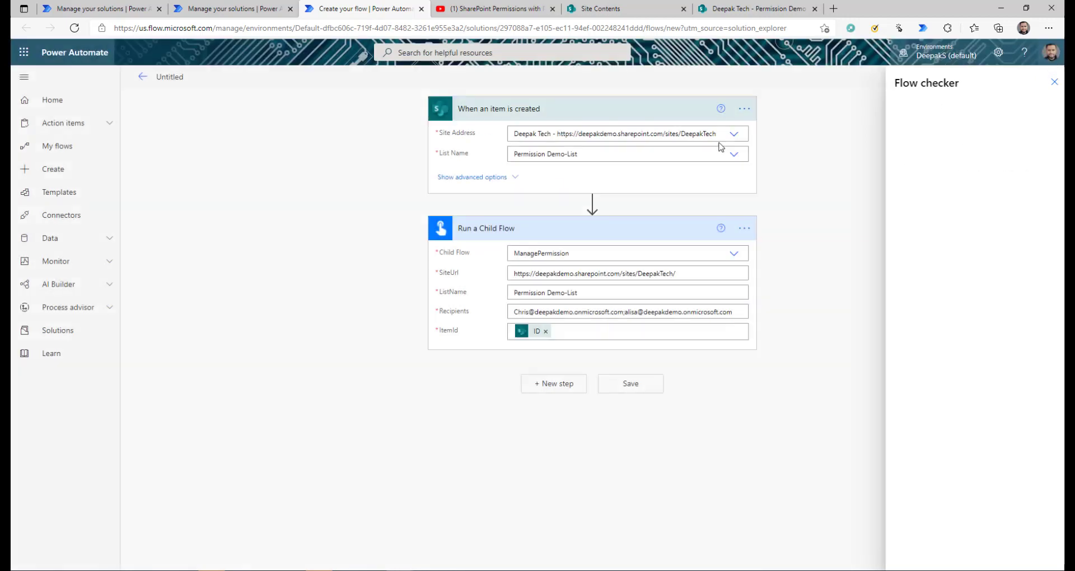
# Step: Return to the Reusable Flow Demo solution and open the details page of the ManagePermission flow
pyautogui.click(230, 8)
pyautogui.click(669, 359)
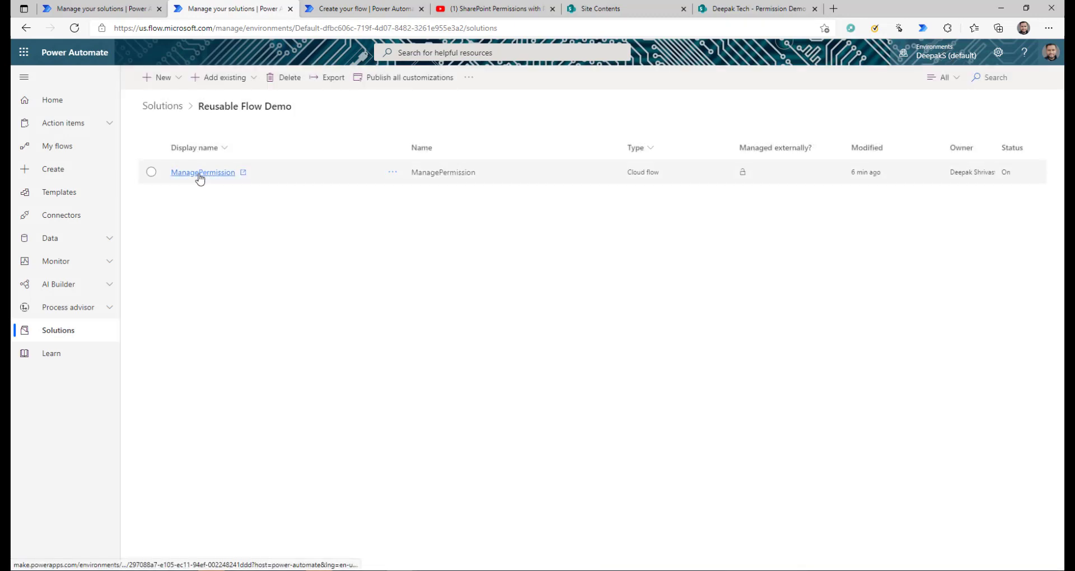
pyautogui.click(152, 171)
pyautogui.click(392, 173)
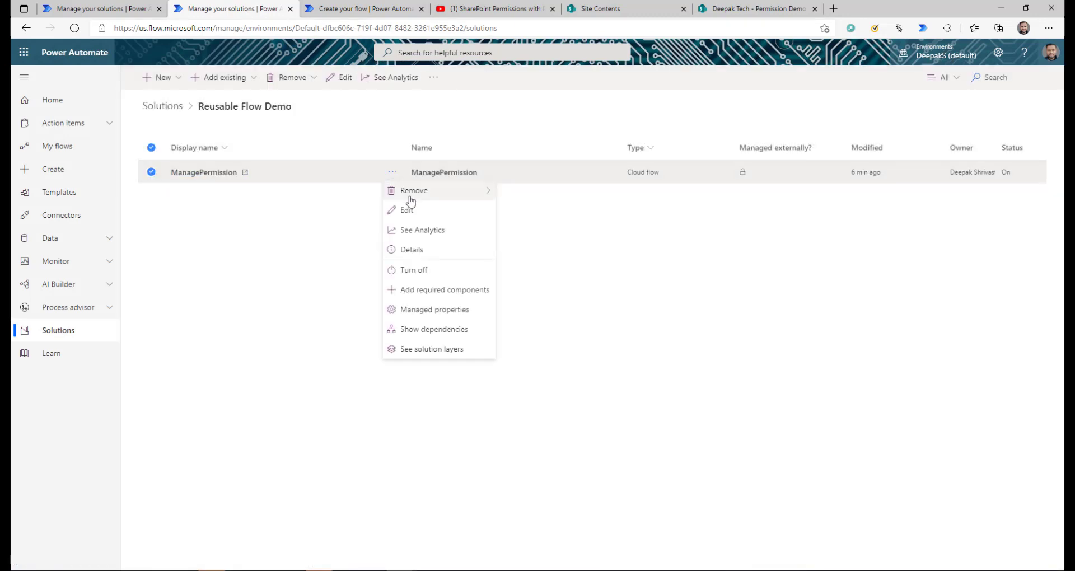
pyautogui.click(421, 251)
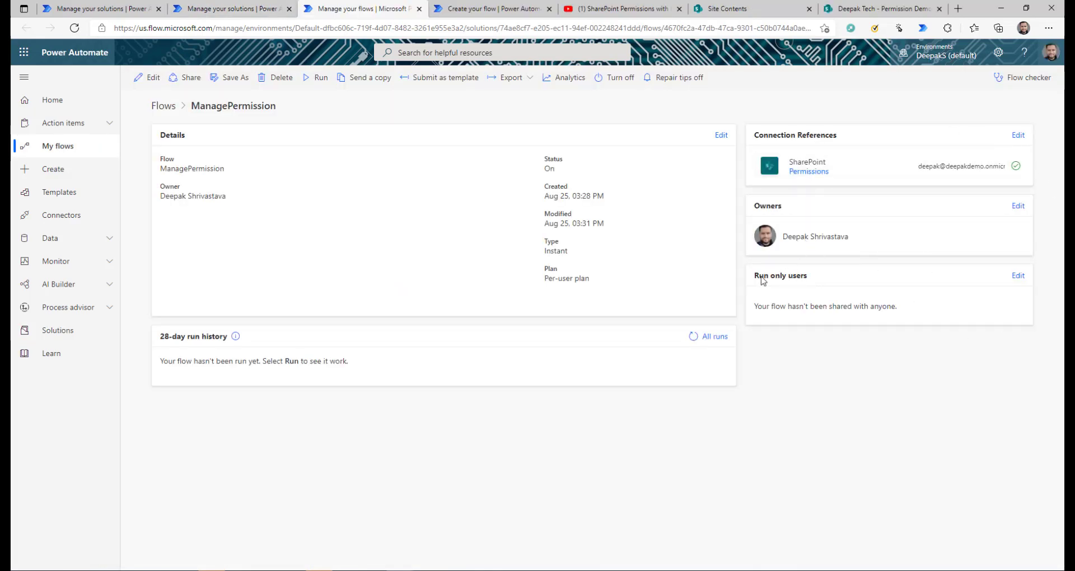
# Step: Change ManagePermission's run-only permissions so its SharePoint connection is set to Use this connection with the owner's account, and save
pyautogui.moveTo(760, 278); pyautogui.dragTo(805, 280)
pyautogui.click(1016, 278)
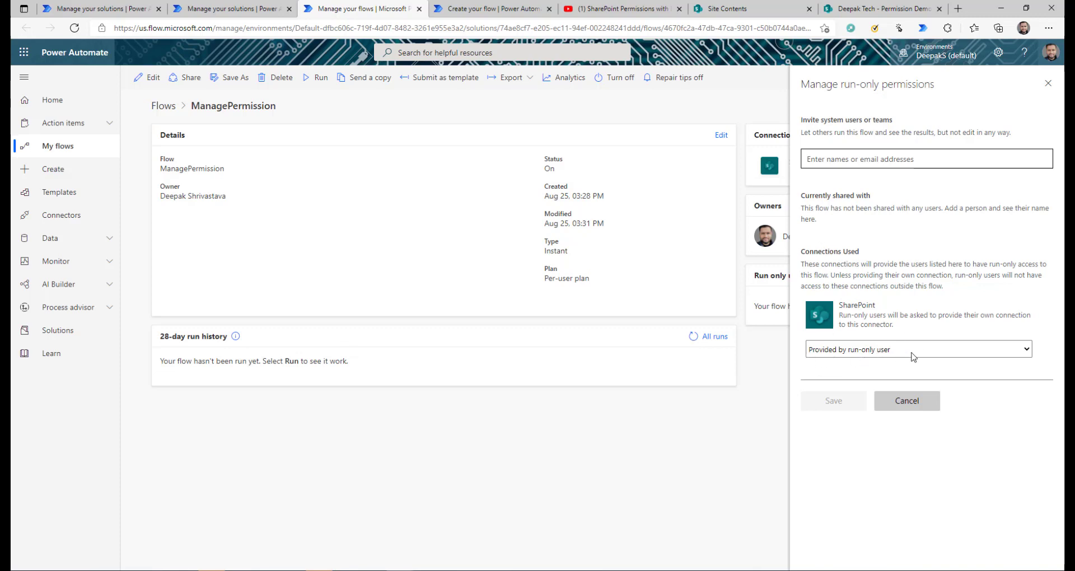
pyautogui.click(1016, 354)
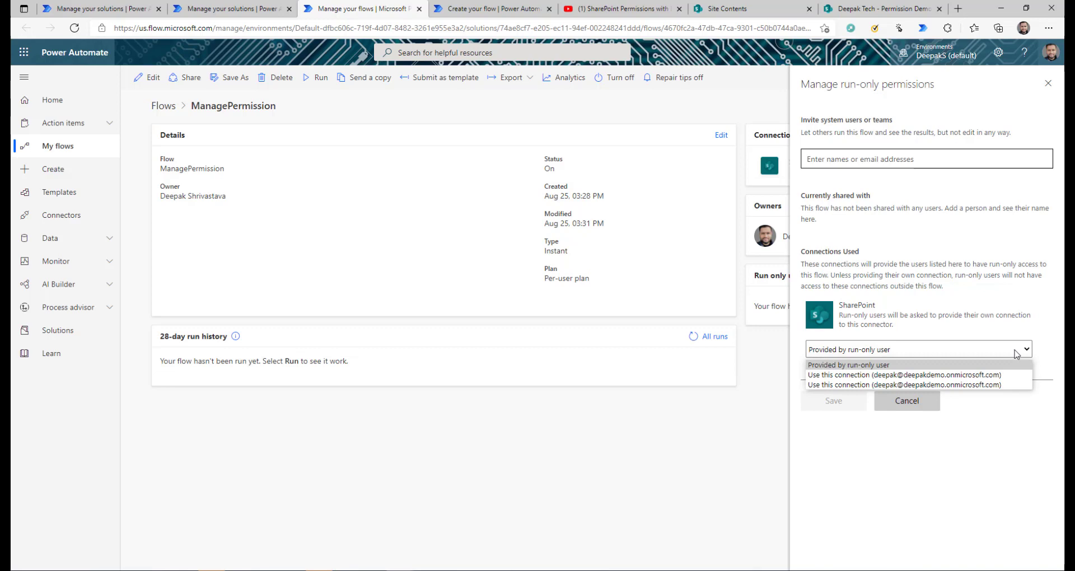
pyautogui.click(921, 377)
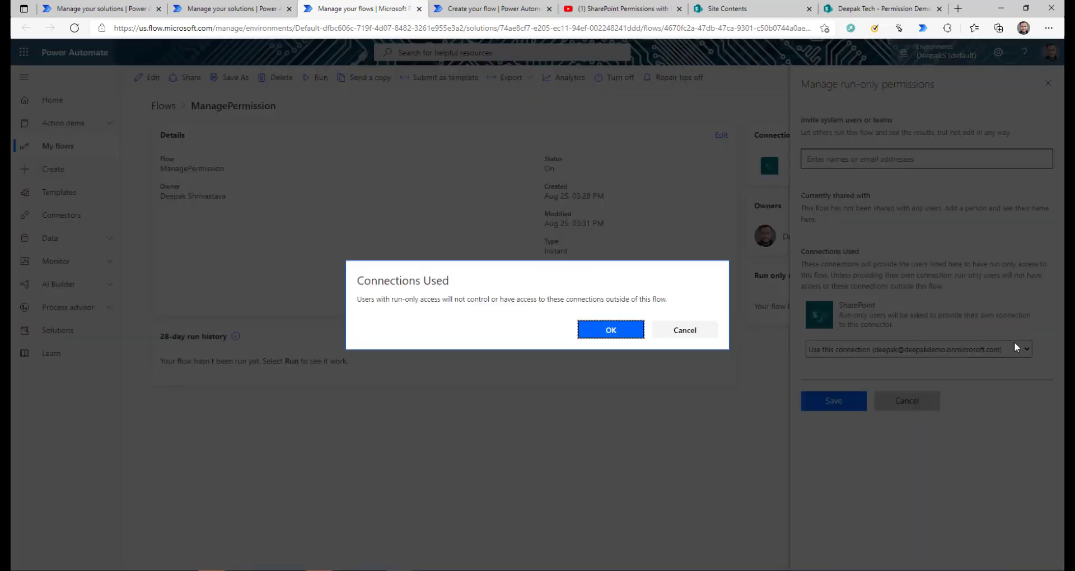
pyautogui.press('Return')
pyautogui.click(833, 401)
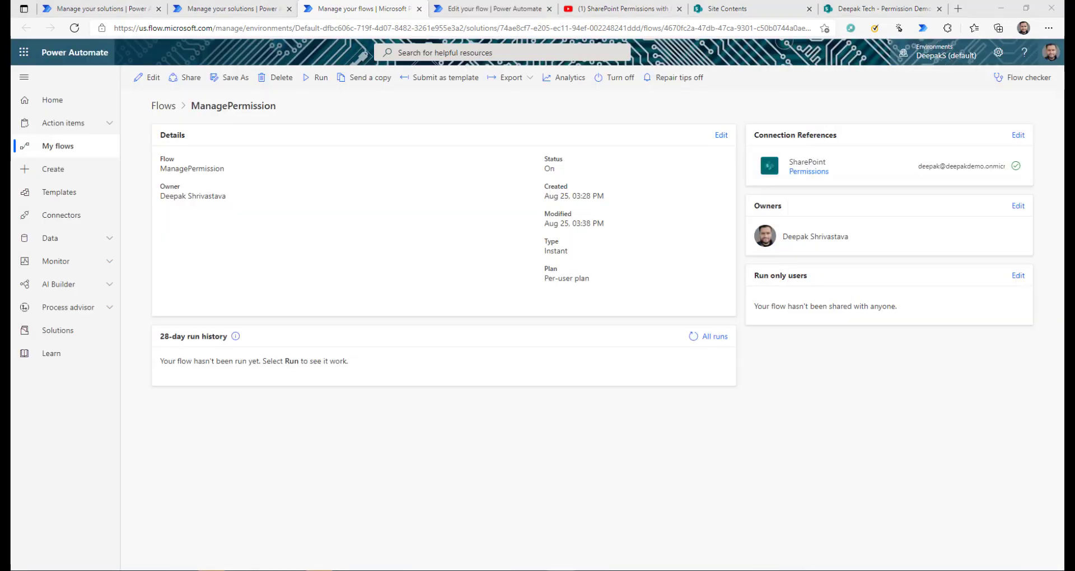
# Step: Save the parent flow and create an item titled Item Test1 in the Permission Demo-List list to trigger it
pyautogui.hotkey('ctrl', 'Tab')
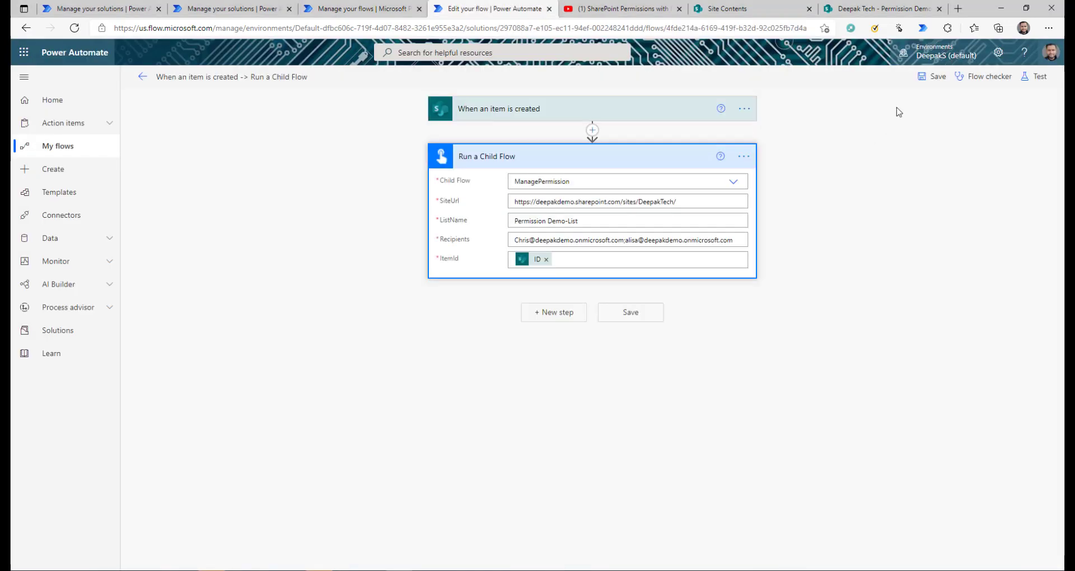
pyautogui.click(933, 76)
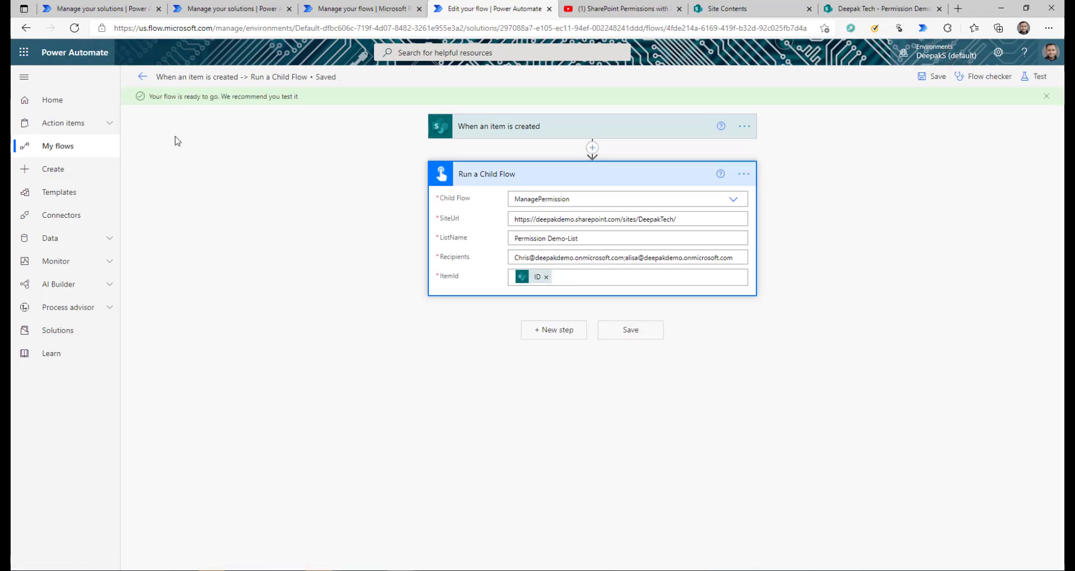
pyautogui.click(856, 7)
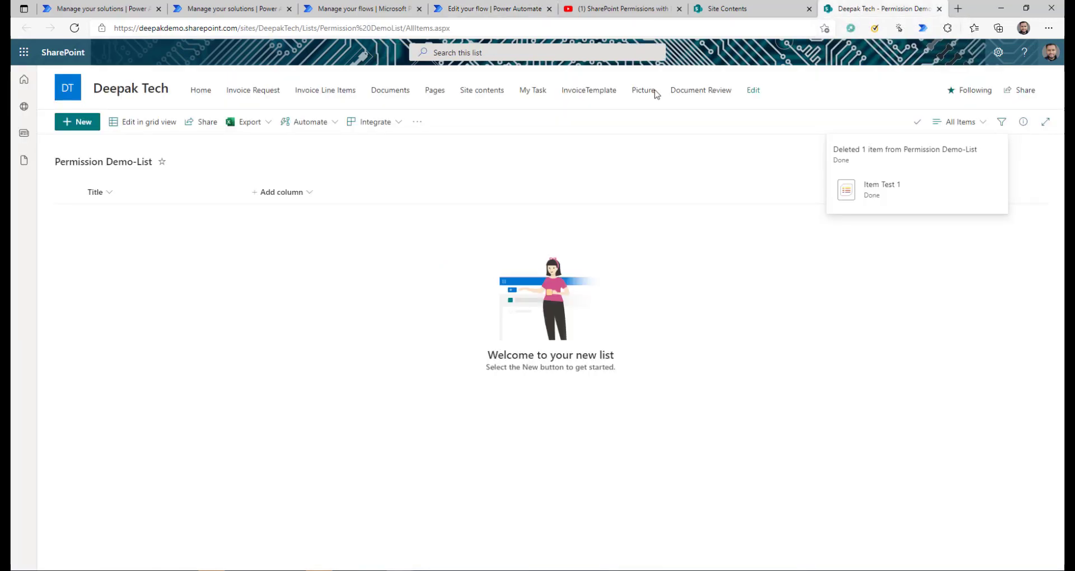
pyautogui.write('Item Test1')
pyautogui.click(660, 218)
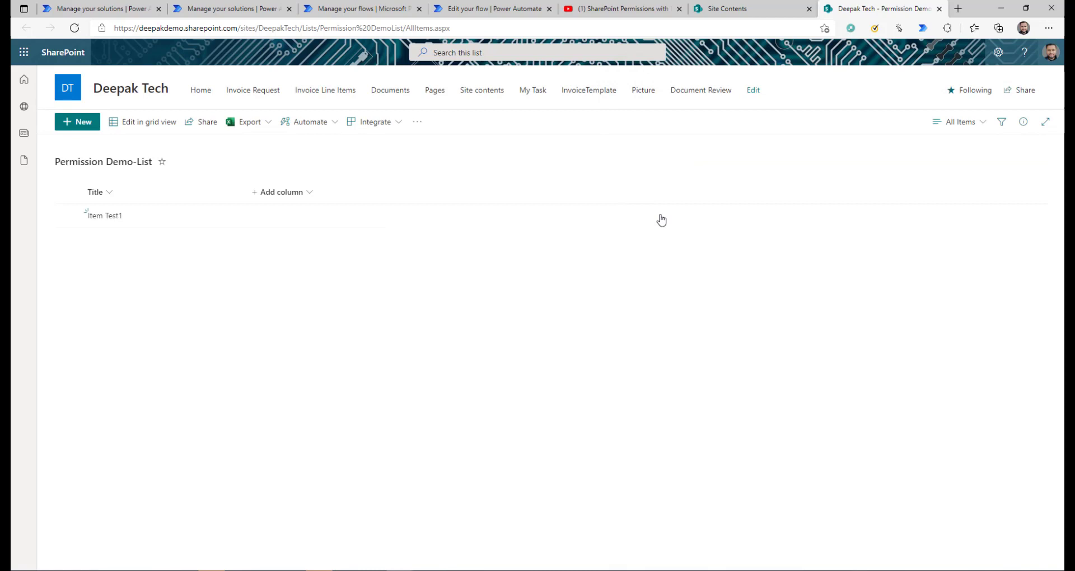
# Step: Open the parent flow's latest run and examine the inputs and outputs of its Run a Child Flow action
pyautogui.click(487, 8)
pyautogui.click(156, 98)
pyautogui.click(243, 395)
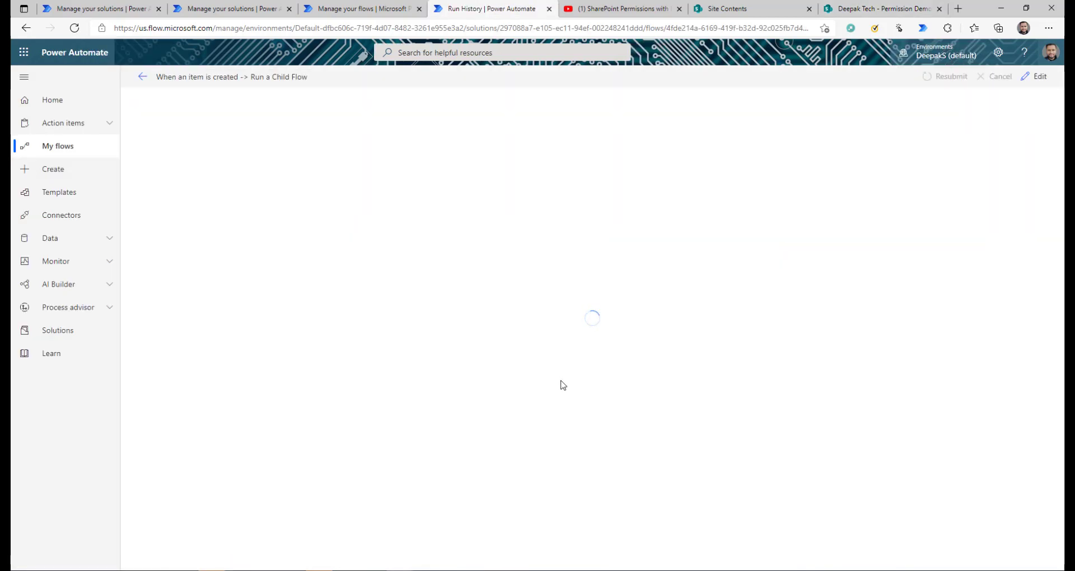
pyautogui.click(521, 186)
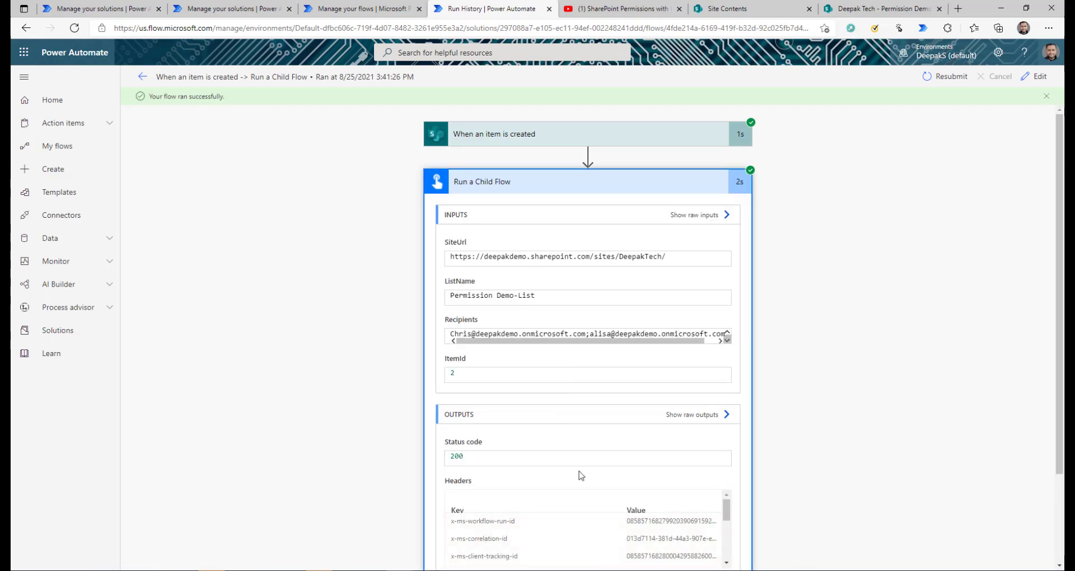
# Step: Open ManagePermission from the Reusable Flow Demo solution and check its run history
pyautogui.hotkey('ctrl', 'shift', 'Tab')
pyautogui.click(241, 9)
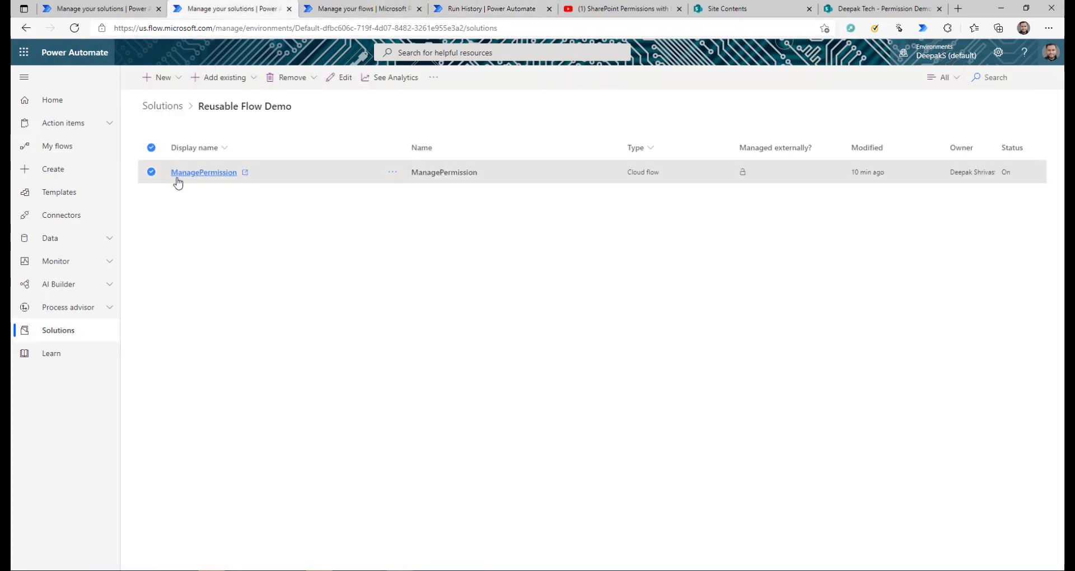
pyautogui.click(206, 173)
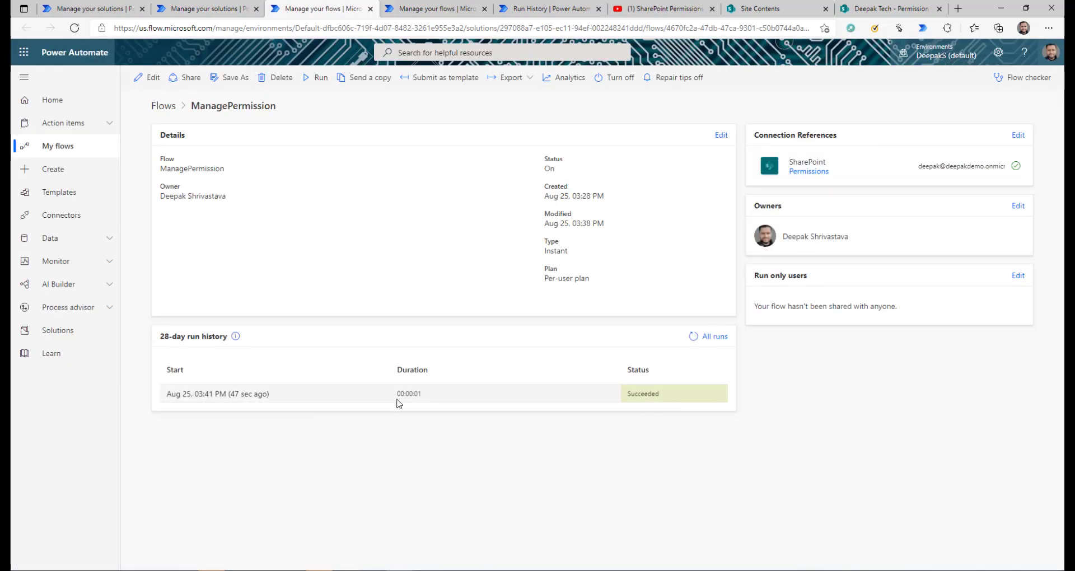
# Step: Refresh Permission Demo-List and examine Item Test1's access, including its advanced permissions page
pyautogui.click(872, 13)
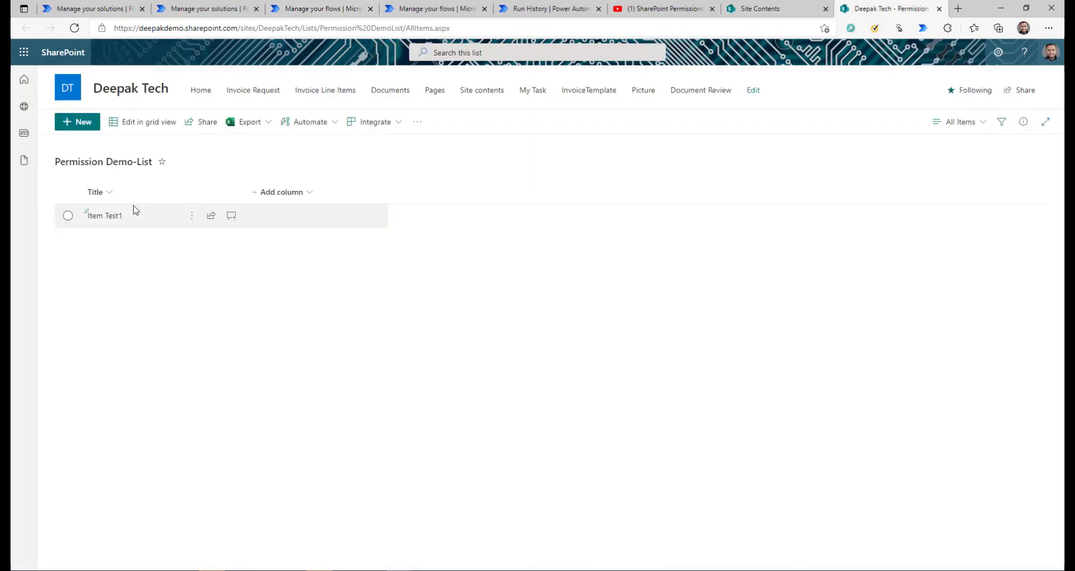
pyautogui.click(191, 215)
pyautogui.click(71, 32)
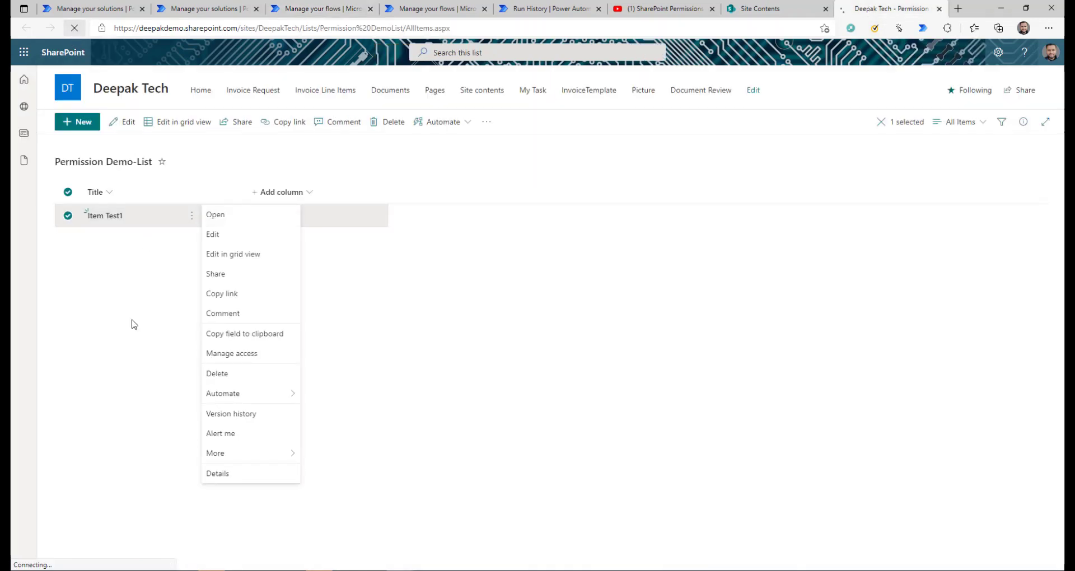
pyautogui.click(191, 216)
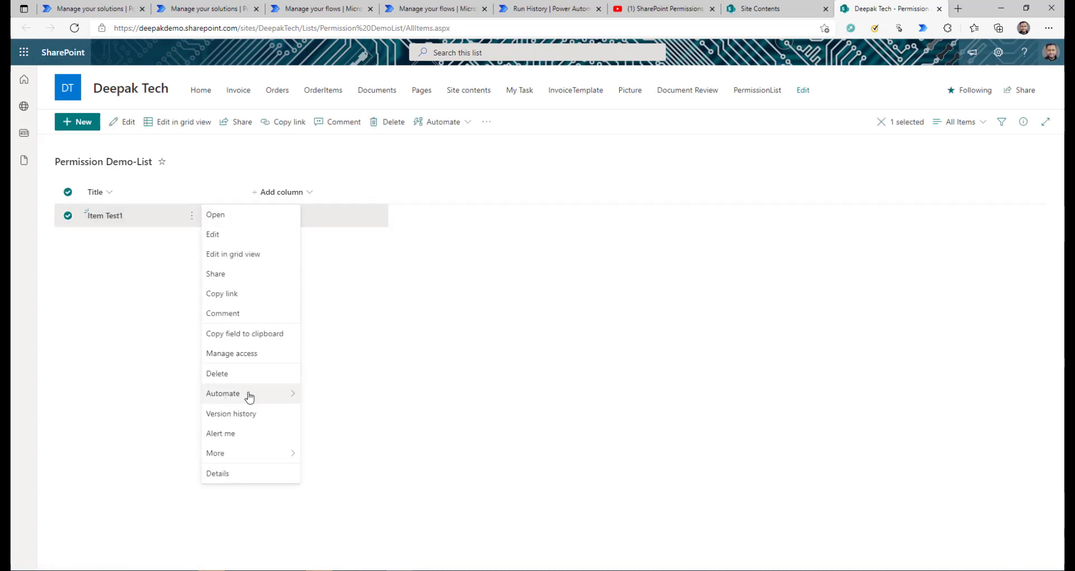
pyautogui.click(245, 353)
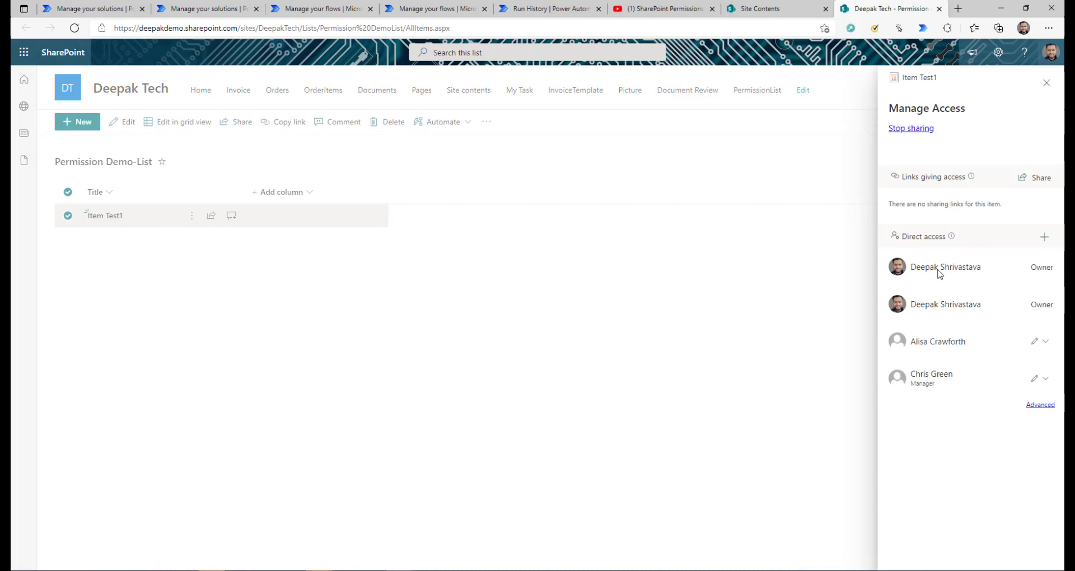
pyautogui.click(1040, 404)
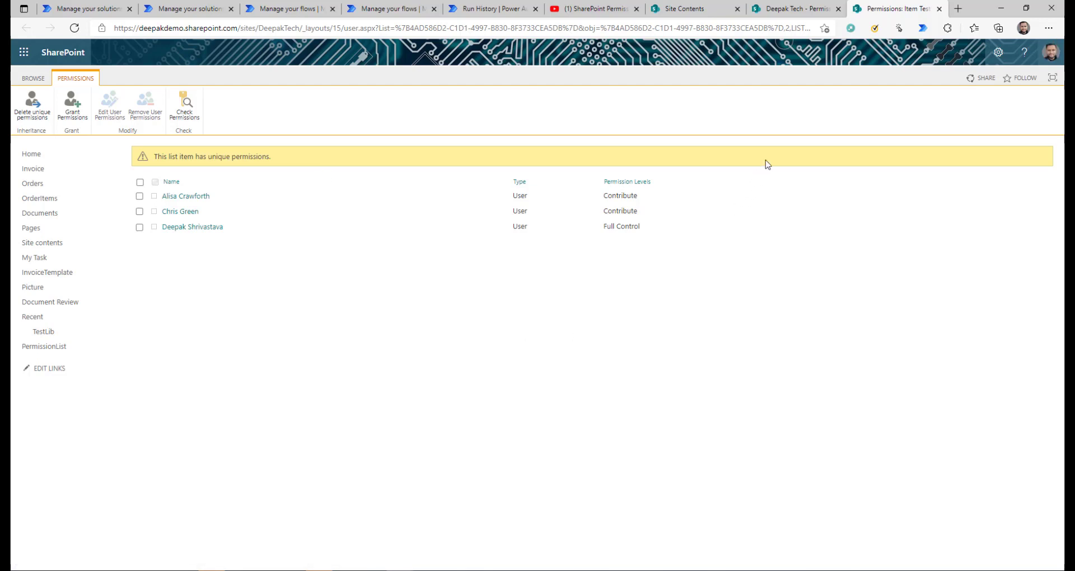
# Step: Edit the parent flow so its When an item is created trigger uses PermissionList, and open that list in SharePoint
pyautogui.hotkey('ctrl', '5')
pyautogui.click(1029, 79)
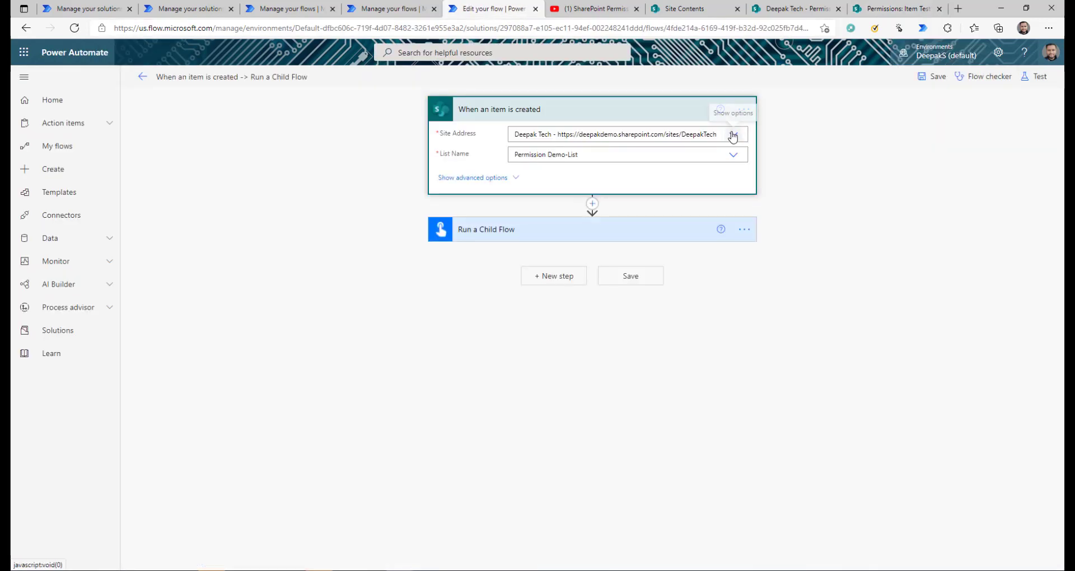
pyautogui.click(735, 160)
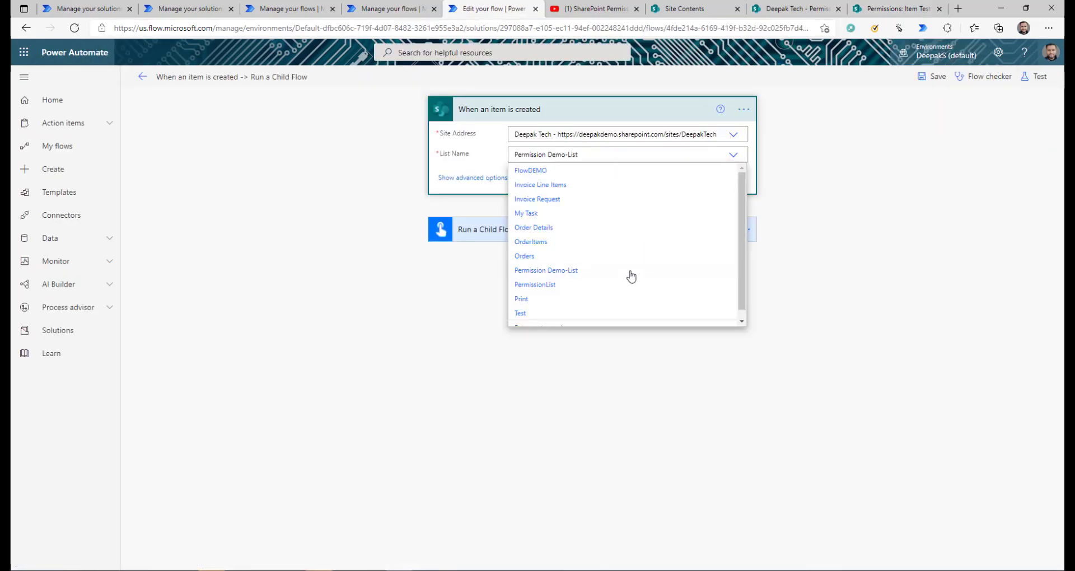
pyautogui.click(545, 286)
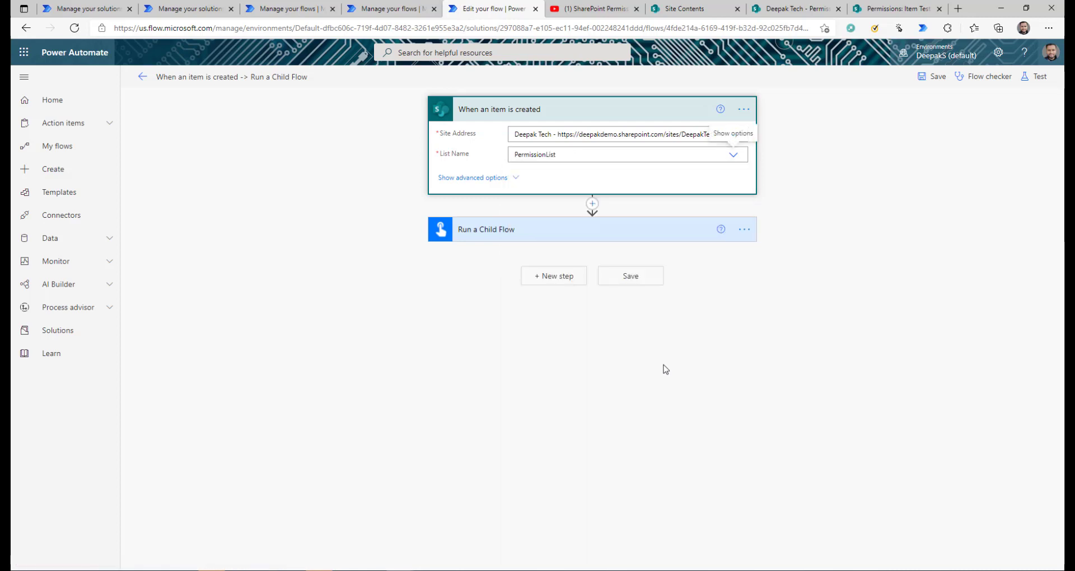
pyautogui.click(795, 8)
pyautogui.click(763, 94)
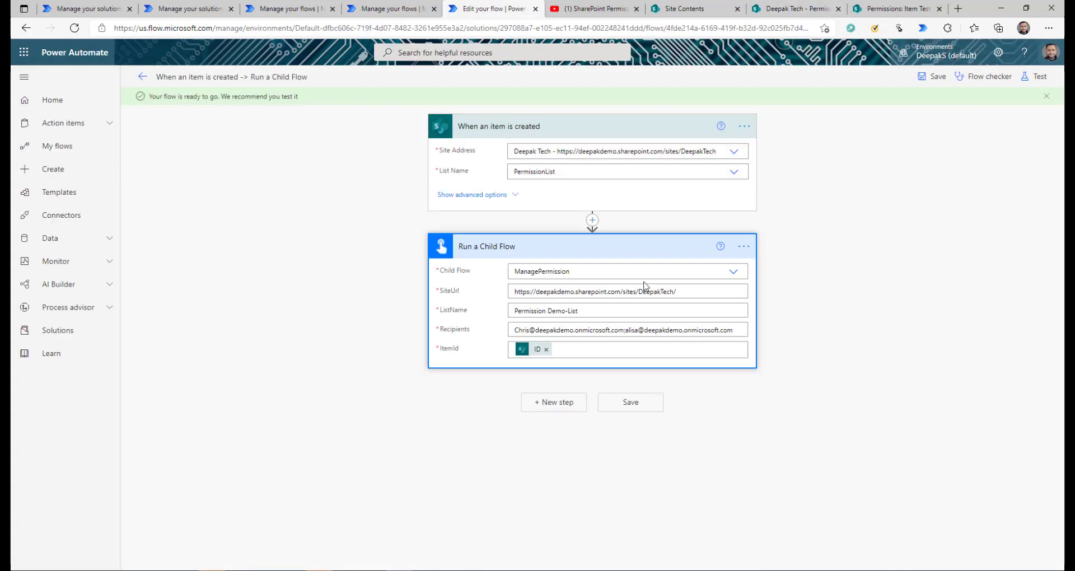
# Step: Set the Run a Child Flow action's ListName to PermissionList and save the flow
pyautogui.moveTo(546, 311); pyautogui.dragTo(639, 313)
pyautogui.write('Lis')
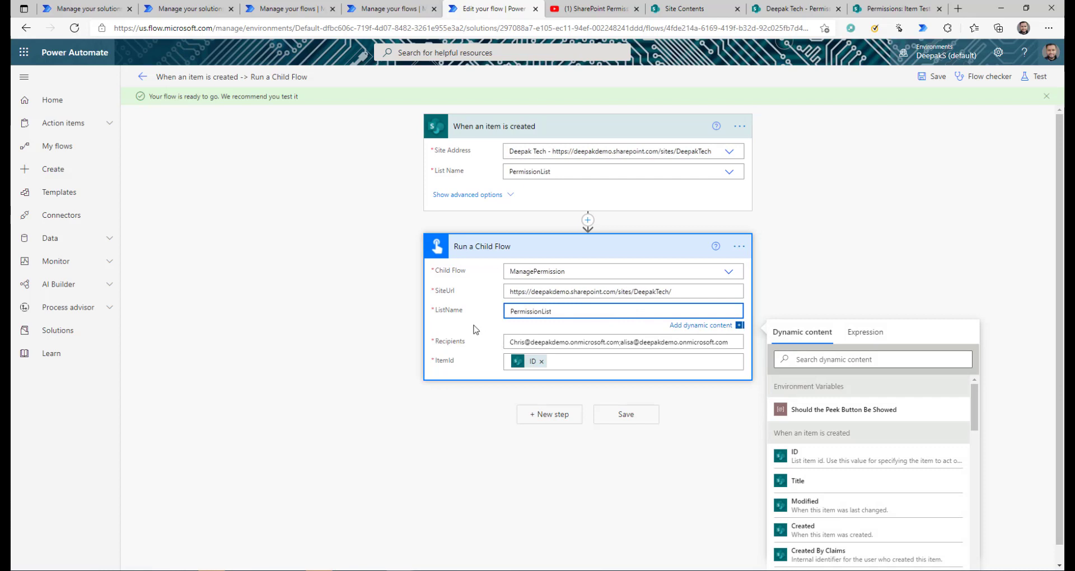
pyautogui.click(933, 76)
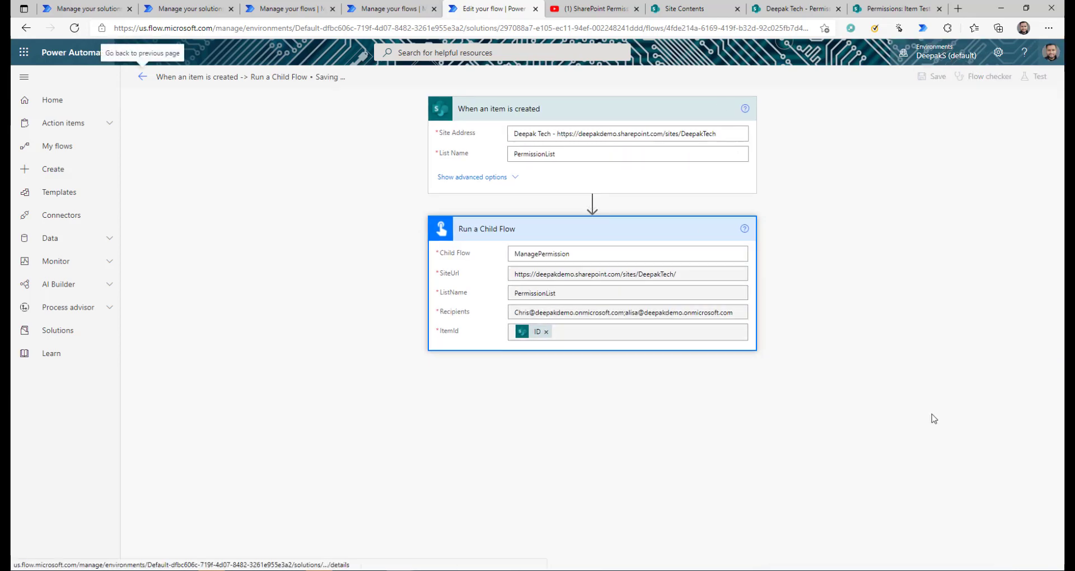
# Step: View the PermissionList list in SharePoint, and leave the parent flow's editor for its details page
pyautogui.click(896, 8)
pyautogui.click(793, 9)
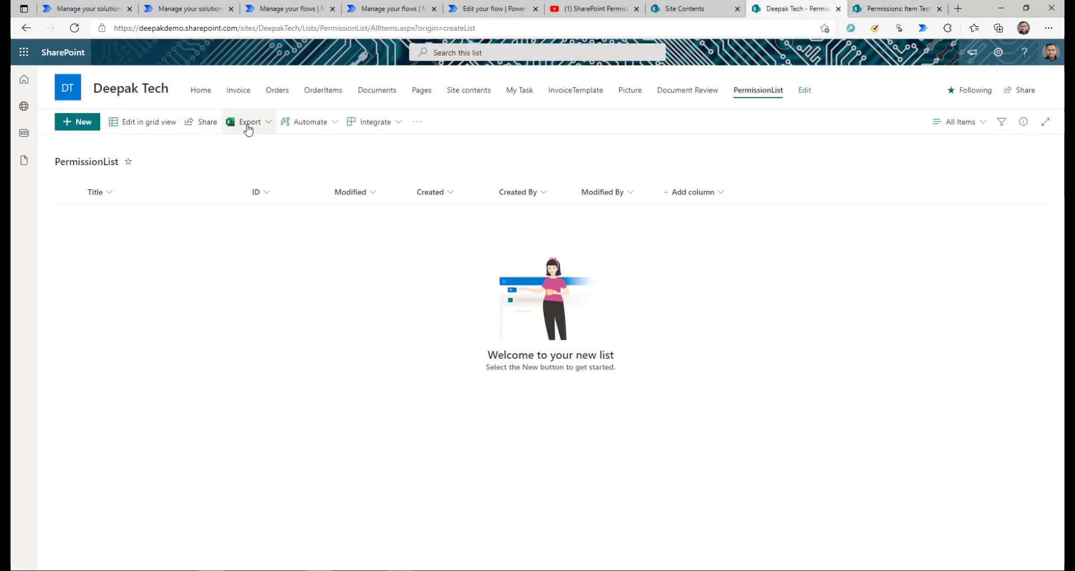
pyautogui.click(469, 9)
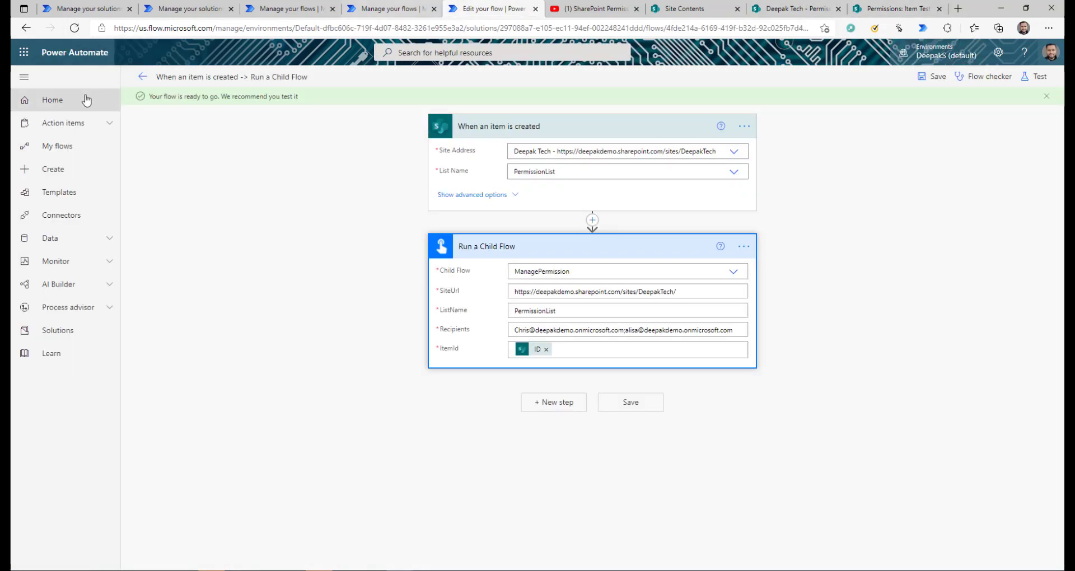
pyautogui.click(144, 79)
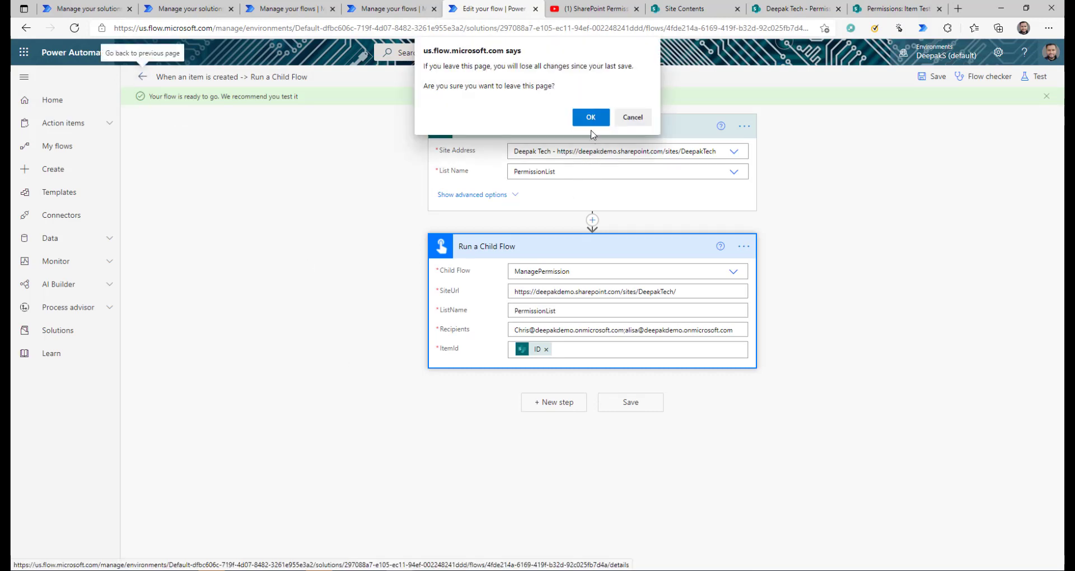
pyautogui.press('Return')
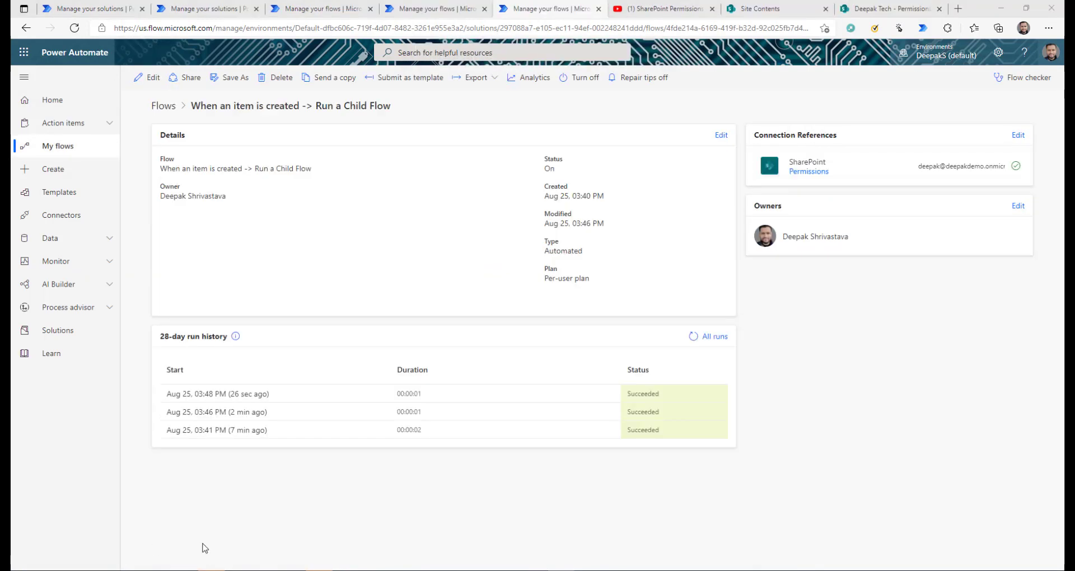
# Step: Open the parent flow's most recent run and check who has access to NewListItem in PermissionList
pyautogui.click(259, 394)
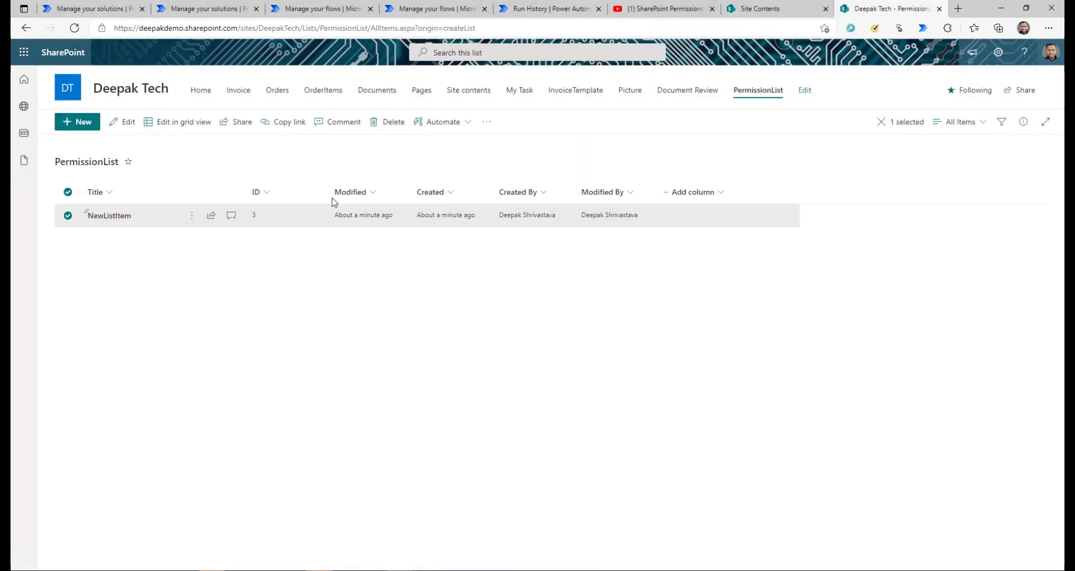
pyautogui.click(192, 216)
pyautogui.click(241, 353)
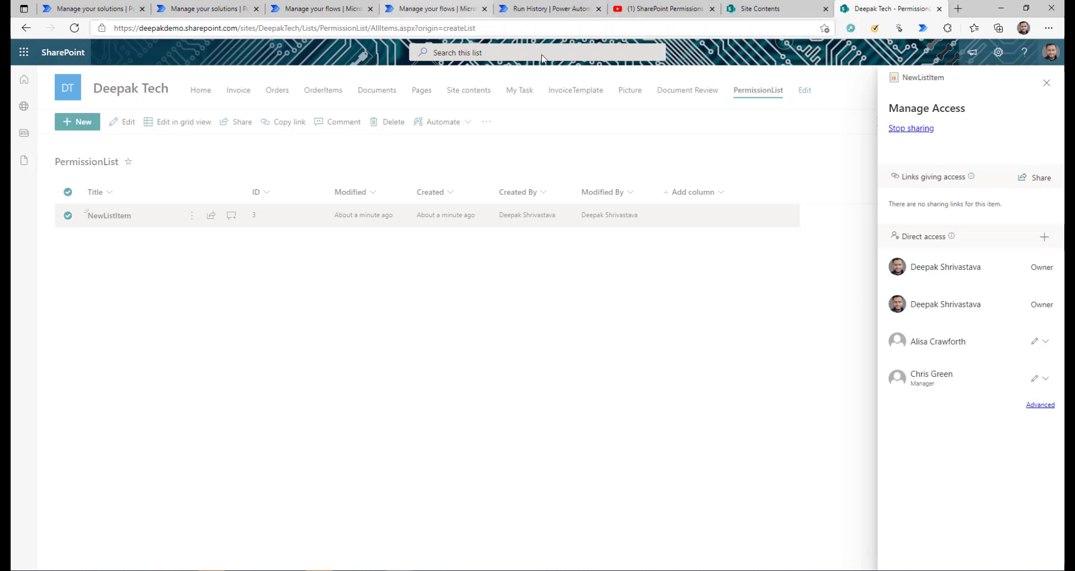
# Step: Open ManagePermission in the editor and review the settings of its Grant access to an item or a folder action
pyautogui.click(339, 7)
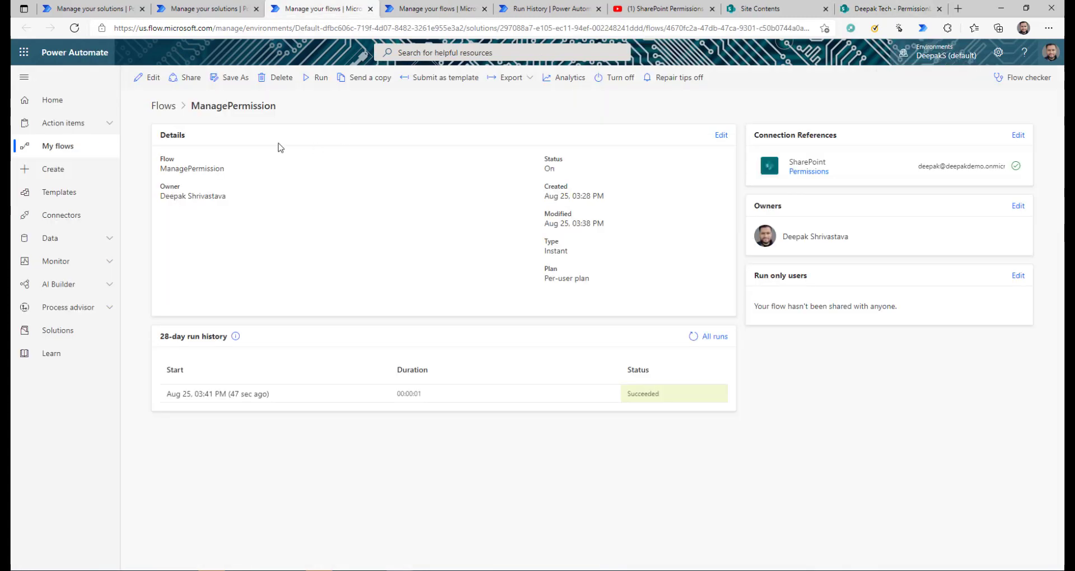
pyautogui.click(148, 77)
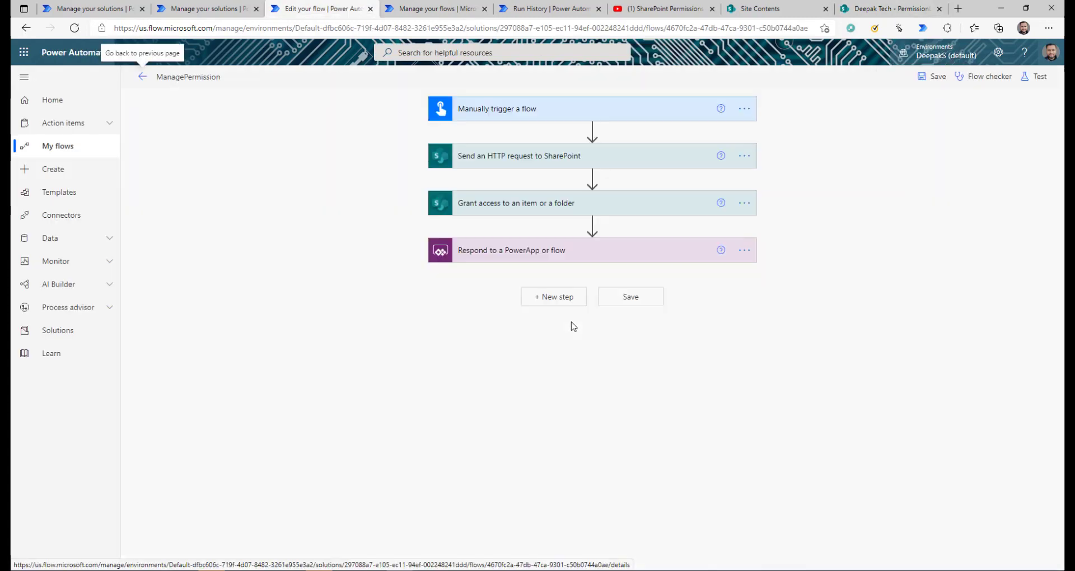
pyautogui.click(506, 210)
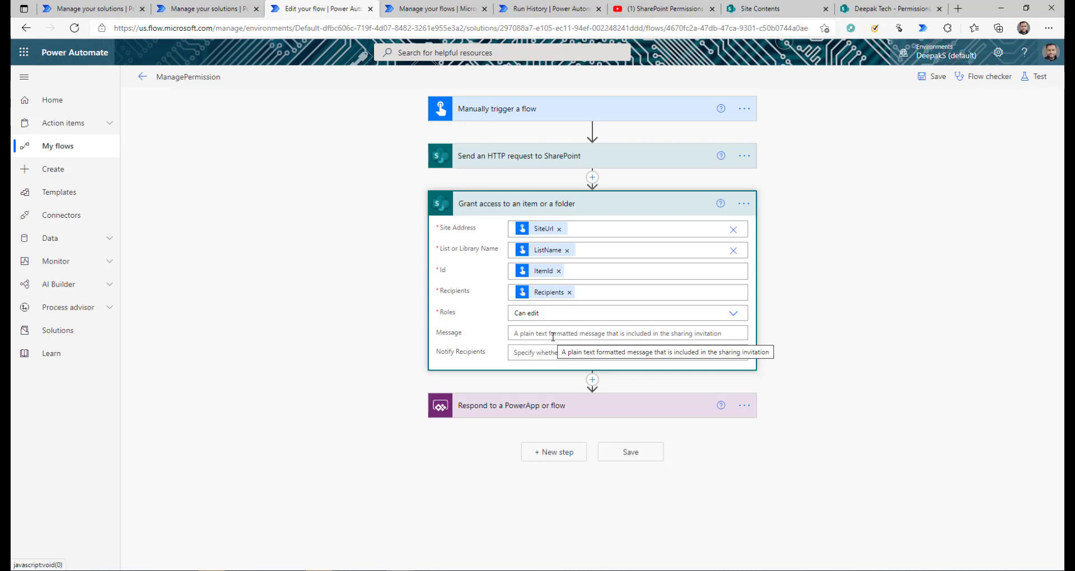
pyautogui.click(815, 382)
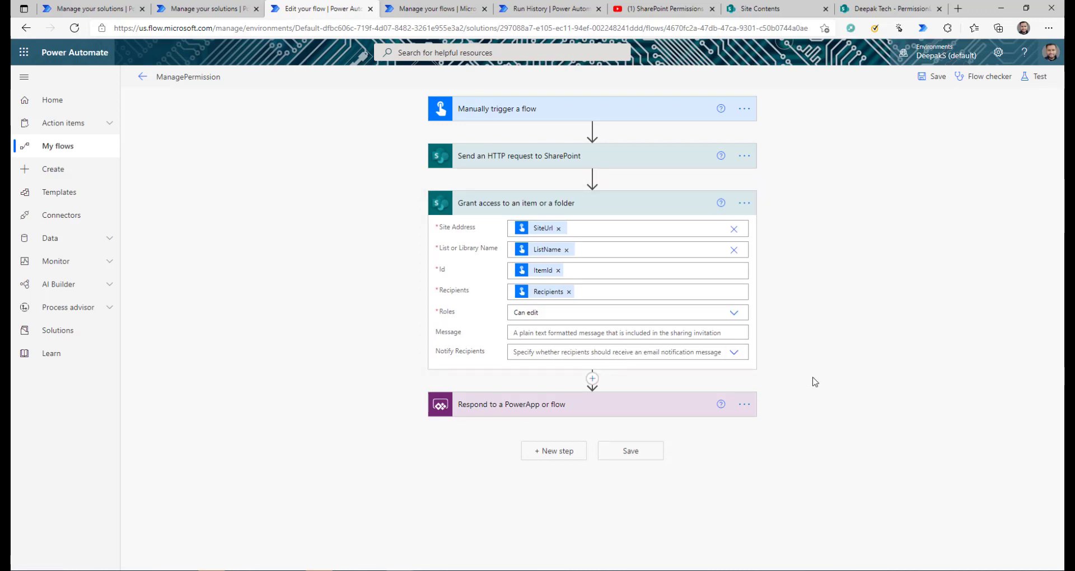